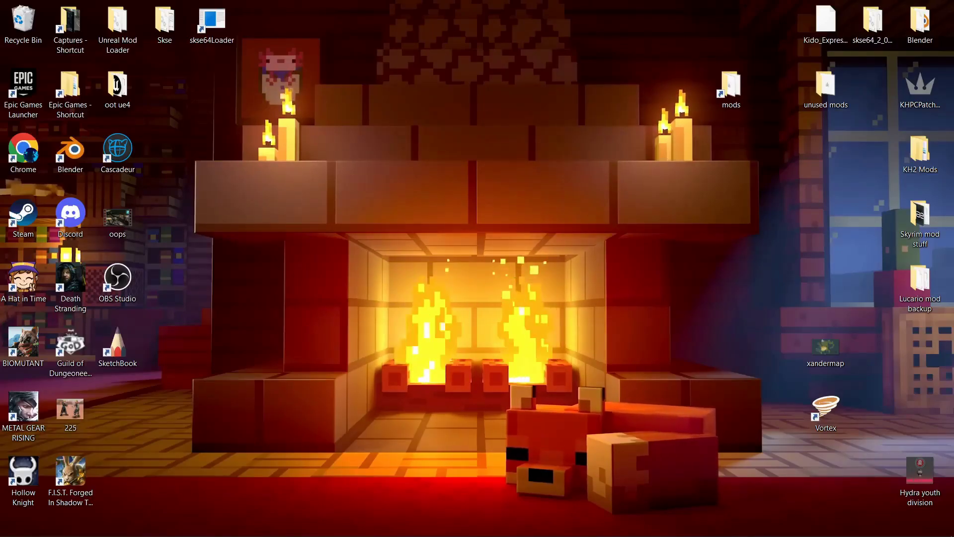
Switch to Blender and delete the Light and Camera from the Scene Collection
{"action": "mouse_move", "coordinate": [231, 535]}
{"action": "left_click", "coordinate": [262, 524]}
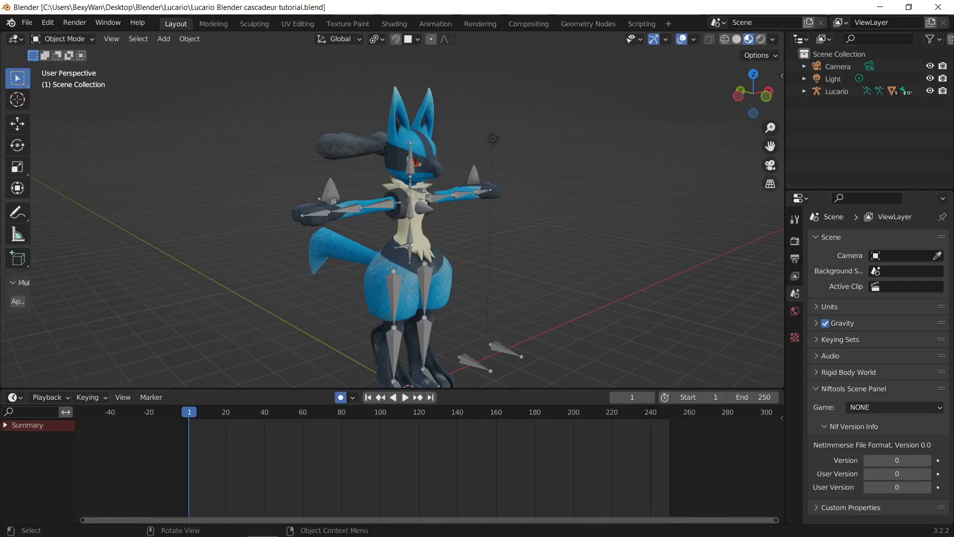
{"action": "mouse_move", "coordinate": [398, 224]}
{"action": "middle_mouse_down"}
{"action": "mouse_move", "coordinate": [383, 231]}
{"action": "mouse_move", "coordinate": [412, 220]}
{"action": "mouse_move", "coordinate": [392, 223]}
{"action": "middle_mouse_up"}
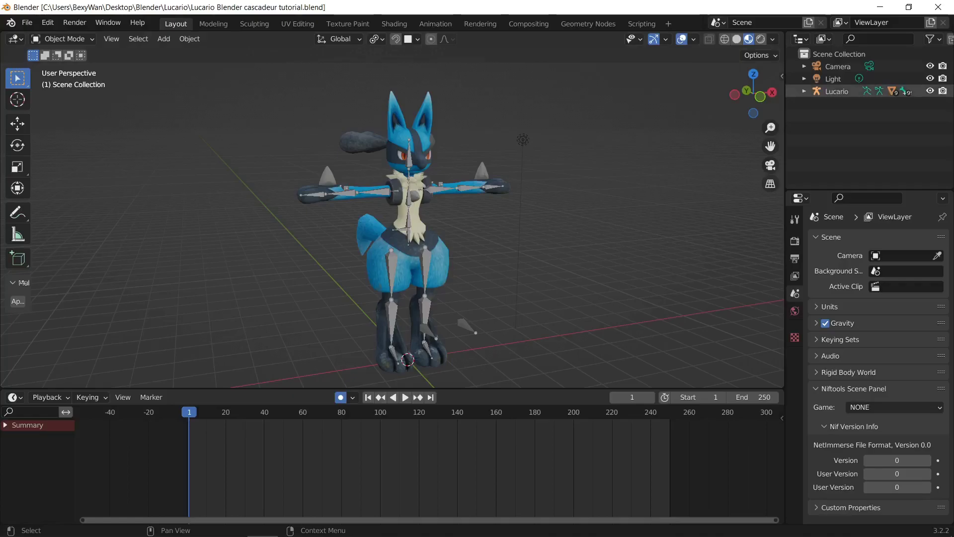
{"action": "left_click", "coordinate": [833, 79]}
{"action": "key", "text": "Delete"}
{"action": "left_click", "coordinate": [838, 66]}
{"action": "key", "text": "Delete"}
Delete all vertices of the dark appendages behind the head from the Body.001 mesh and return to Object Mode
{"action": "middle_click_drag", "start_coordinate": [397, 223], "coordinate": [428, 226]}
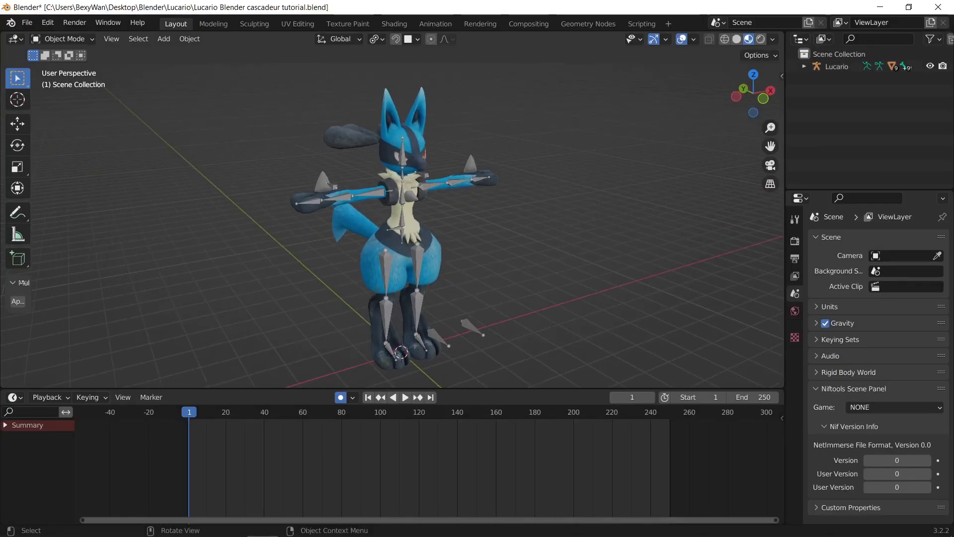
{"action": "left_click", "coordinate": [417, 116]}
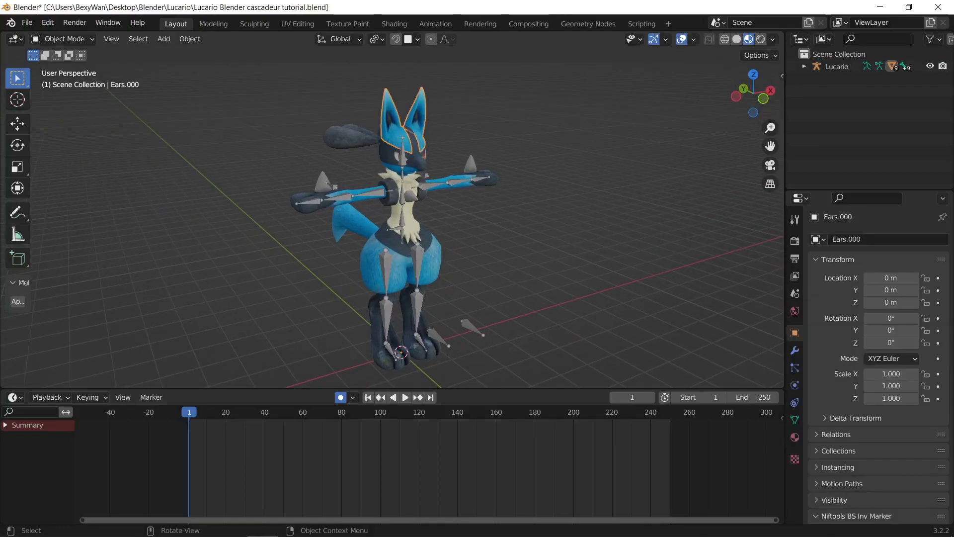
{"action": "left_click", "coordinate": [472, 117]}
{"action": "left_click", "coordinate": [354, 137]}
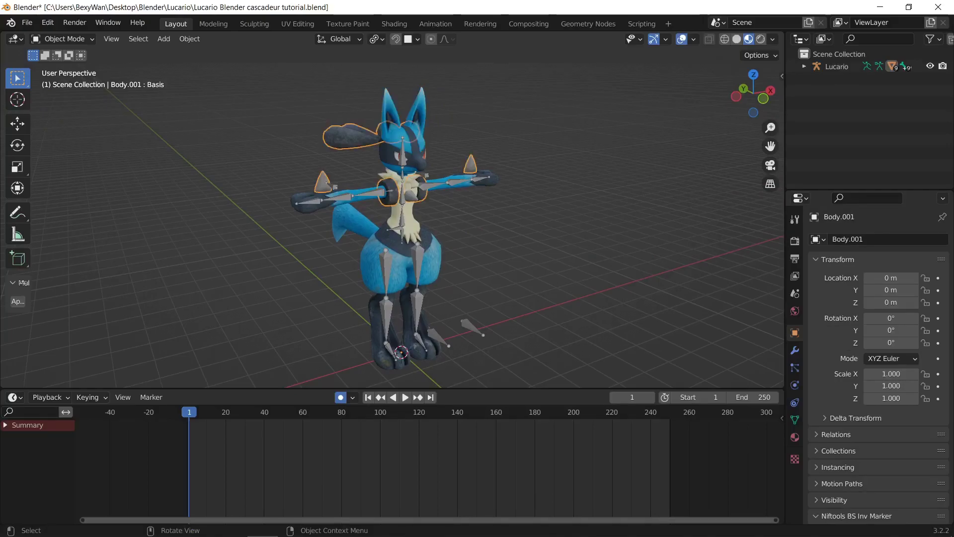
{"action": "key", "text": "Tab"}
{"action": "middle_click_drag", "start_coordinate": [354, 137], "coordinate": [422, 138]}
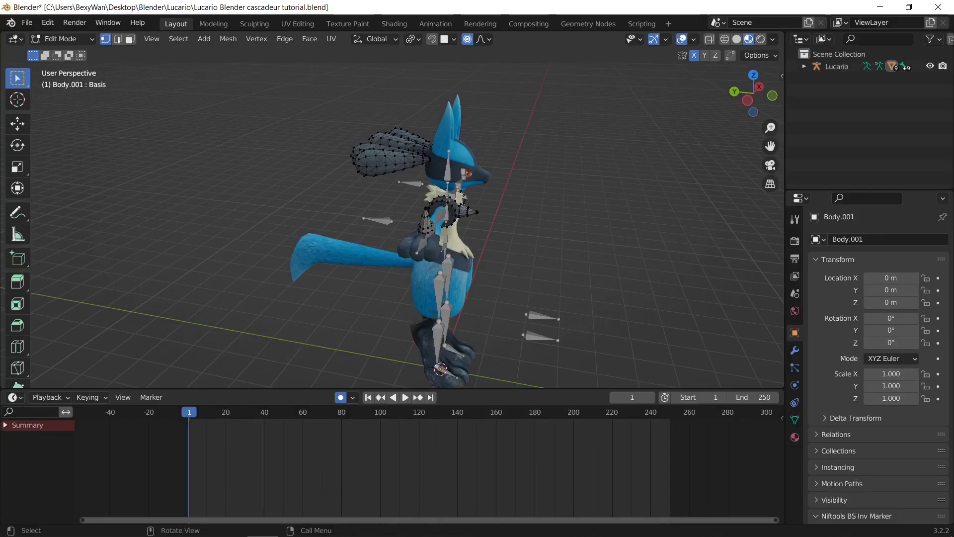
{"action": "left_click_drag", "start_coordinate": [383, 115], "coordinate": [414, 179]}
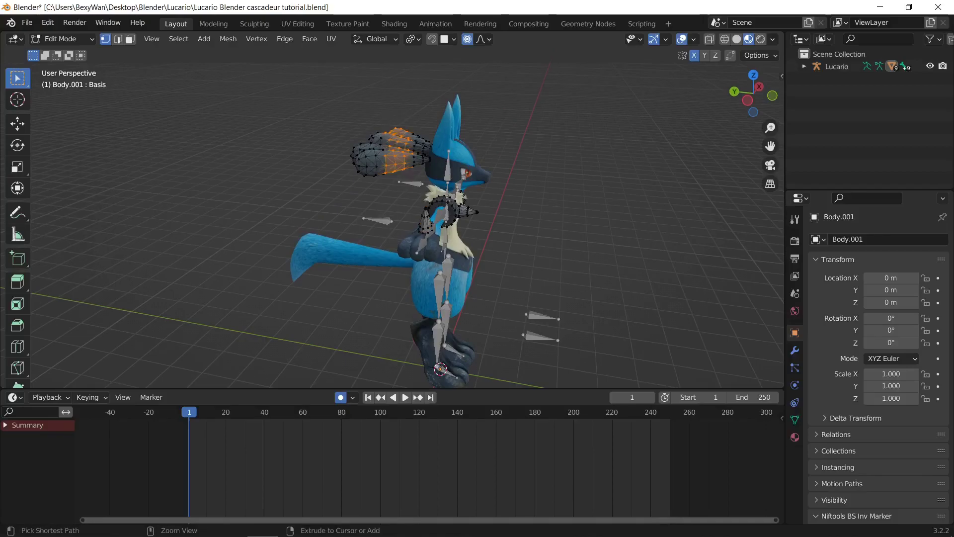
{"action": "key", "text": "ctrl+l"}
{"action": "key", "text": "x"}
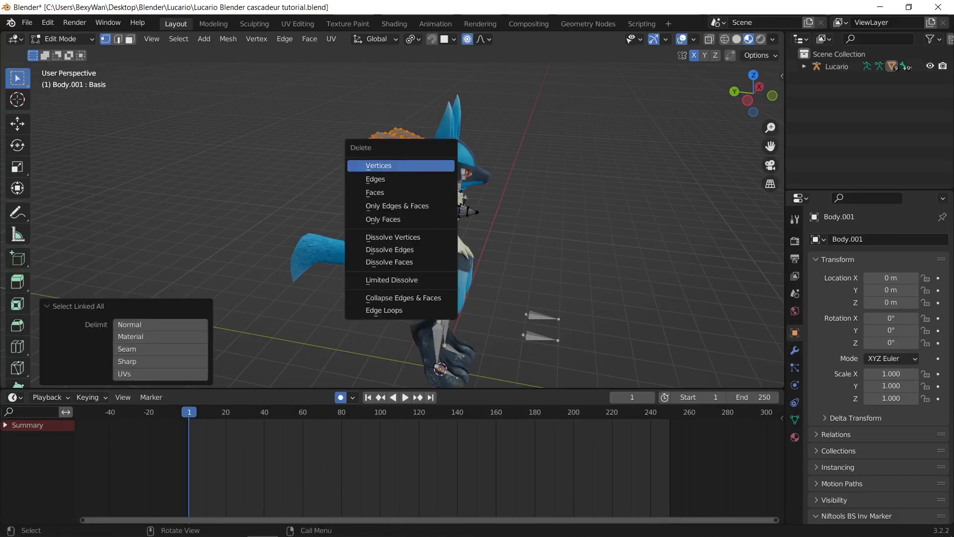
{"action": "key", "text": "Return"}
{"action": "key", "text": "Tab"}
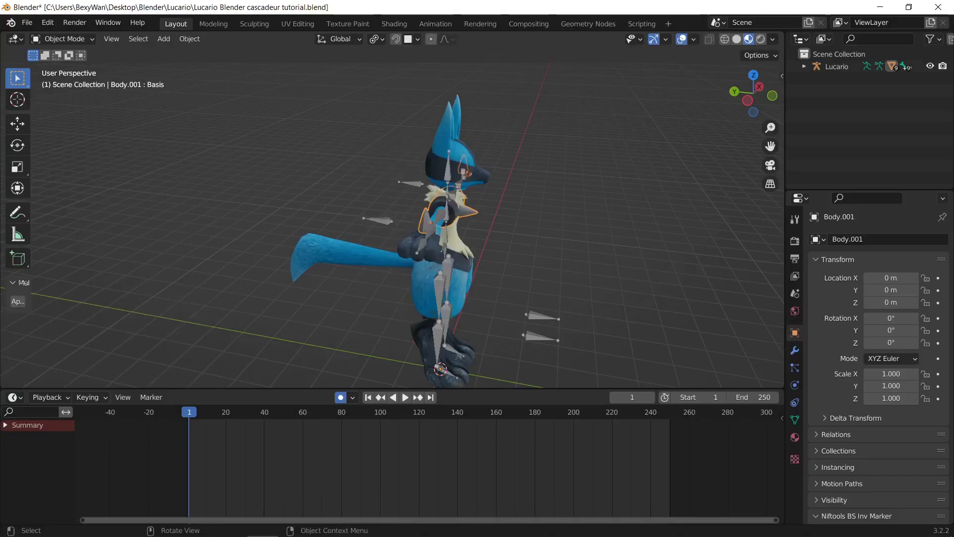
On the Lucario armature layer holding the tail and head-appendage bones, delete the head-appendage bones and return to Object Mode
{"action": "left_click", "coordinate": [446, 236]}
{"action": "left_click", "coordinate": [795, 385]}
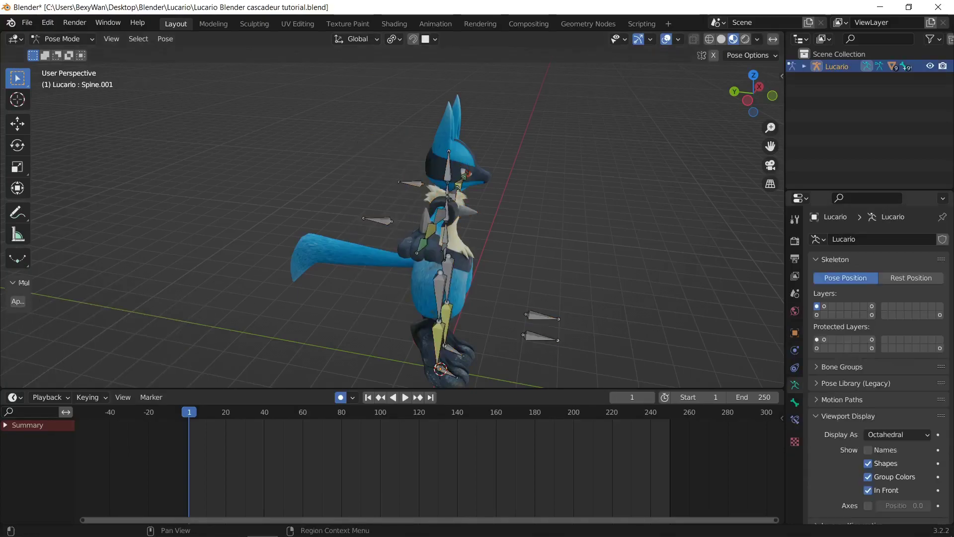
{"action": "key", "text": "Tab"}
{"action": "left_click", "coordinate": [825, 306]}
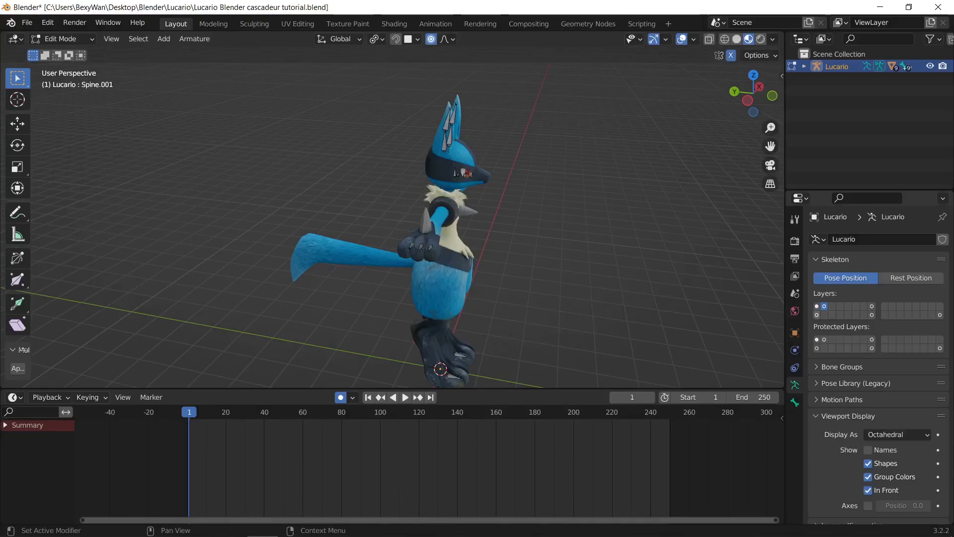
{"action": "left_click", "coordinate": [817, 315]}
{"action": "left_click_drag", "start_coordinate": [330, 130], "coordinate": [447, 167]}
{"action": "key", "text": "x"}
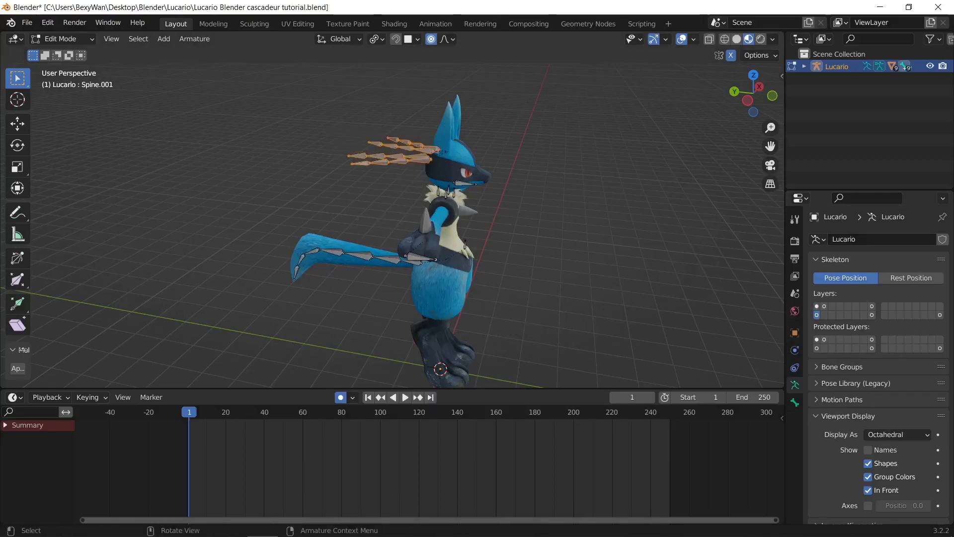
{"action": "left_click", "coordinate": [387, 171]}
{"action": "key", "text": "Tab"}
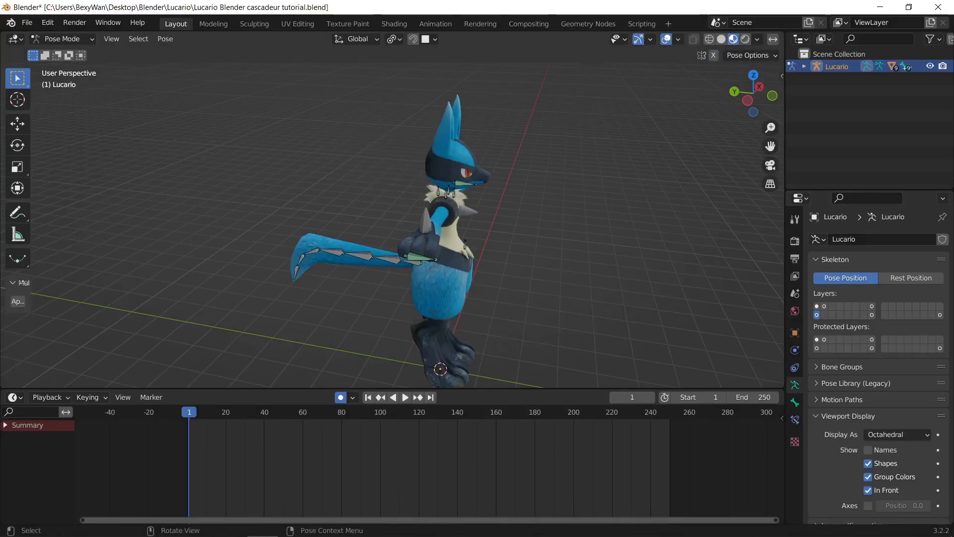
{"action": "key", "text": "ctrl+Tab"}
{"action": "left_click", "coordinate": [387, 171]}
{"action": "middle_click_drag", "start_coordinate": [388, 171], "coordinate": [343, 168]}
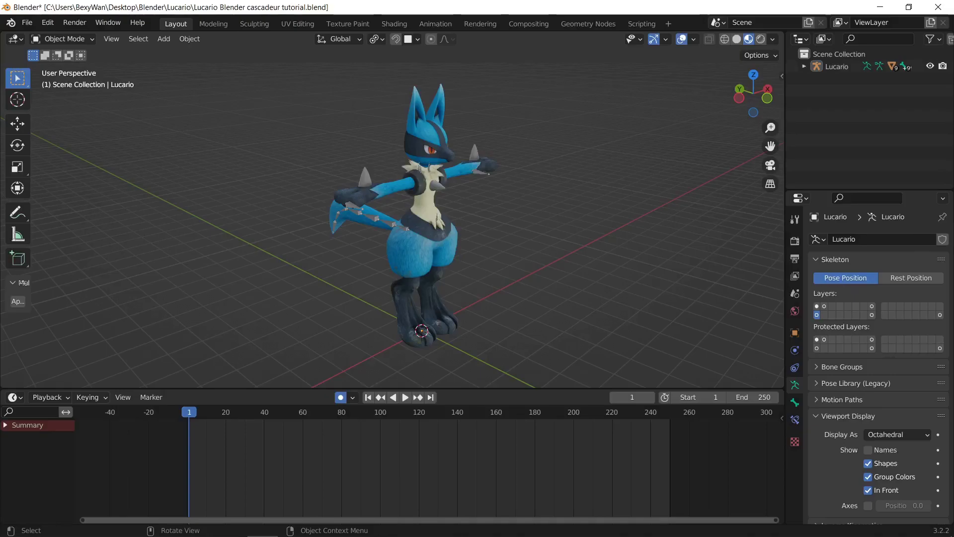
{"action": "middle_click_drag", "start_coordinate": [343, 169], "coordinate": [323, 168]}
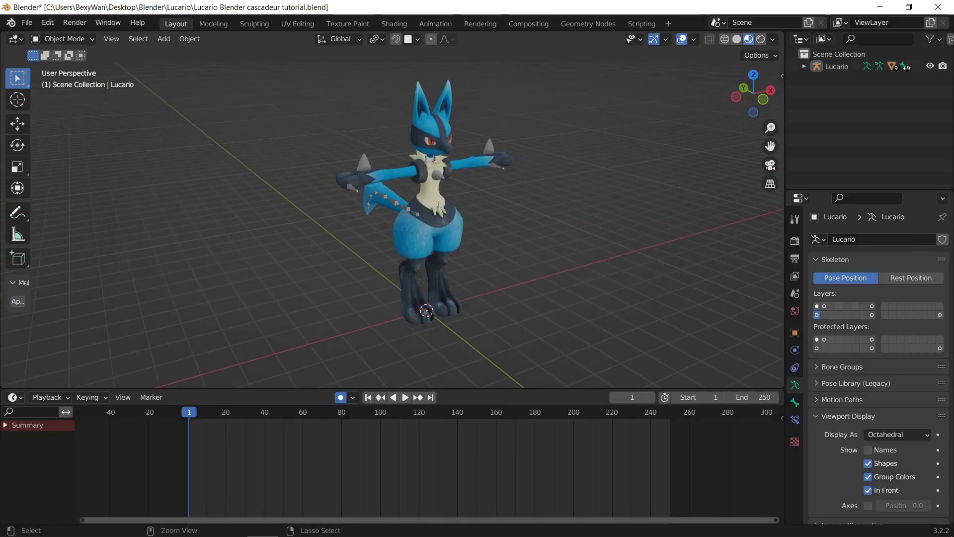
Save the file and export it as Lucario Blender cascadeur tutorial.fbx with Add Leaf Bones turned off
{"action": "key", "text": "ctrl+s"}
{"action": "left_click", "coordinate": [27, 22]}
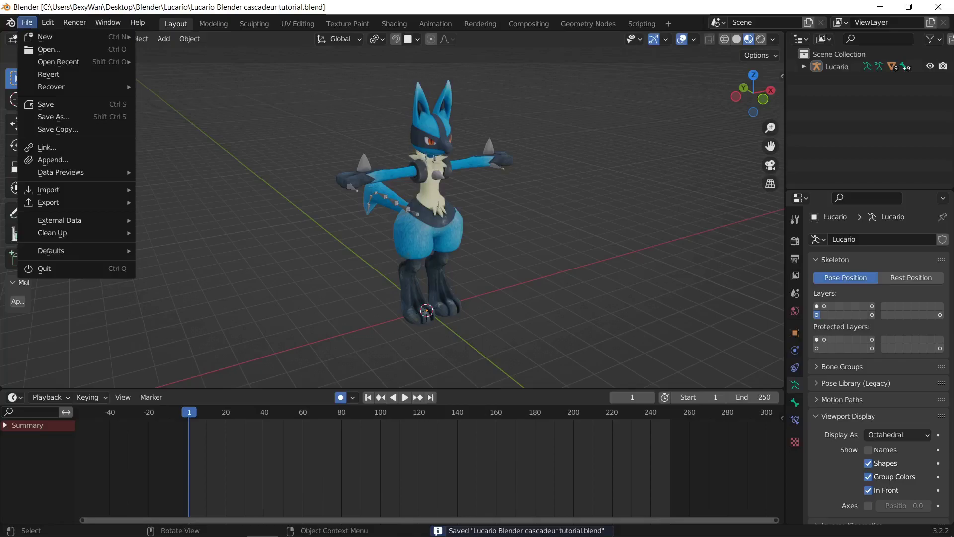
{"action": "mouse_move", "coordinate": [74, 203]}
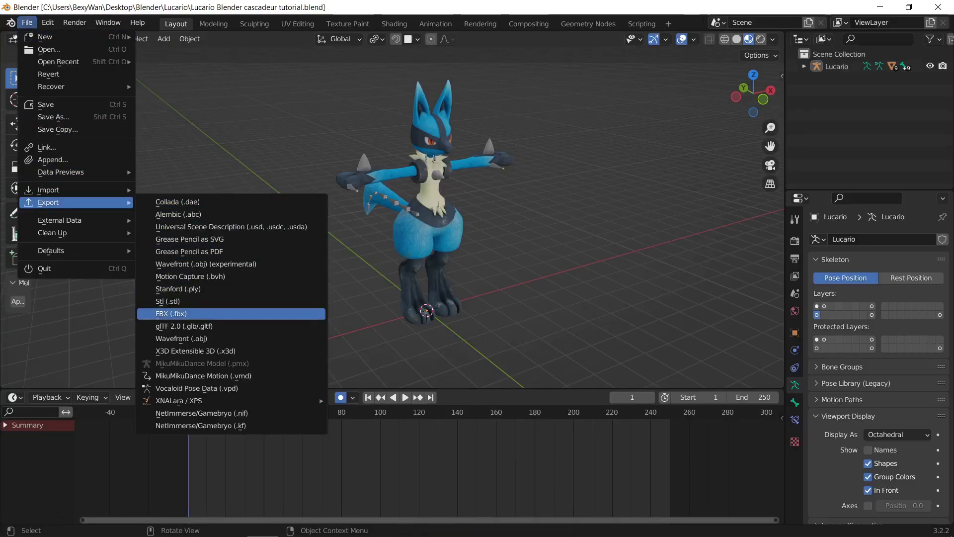
{"action": "left_click", "coordinate": [179, 313]}
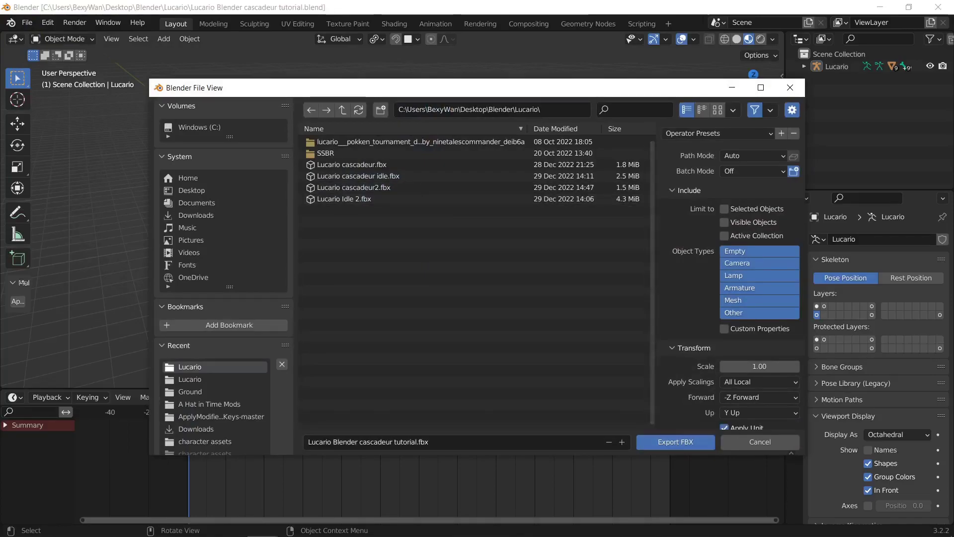
{"action": "scroll", "coordinate": [734, 275], "scroll_direction": "down", "scroll_amount": 4}
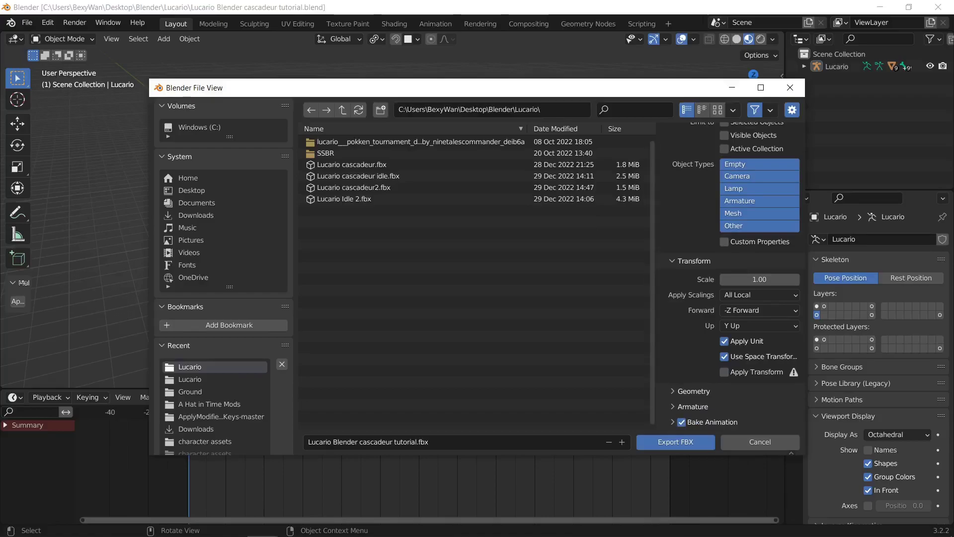
{"action": "left_click", "coordinate": [693, 406]}
{"action": "scroll", "coordinate": [693, 406], "scroll_direction": "down", "scroll_amount": 4}
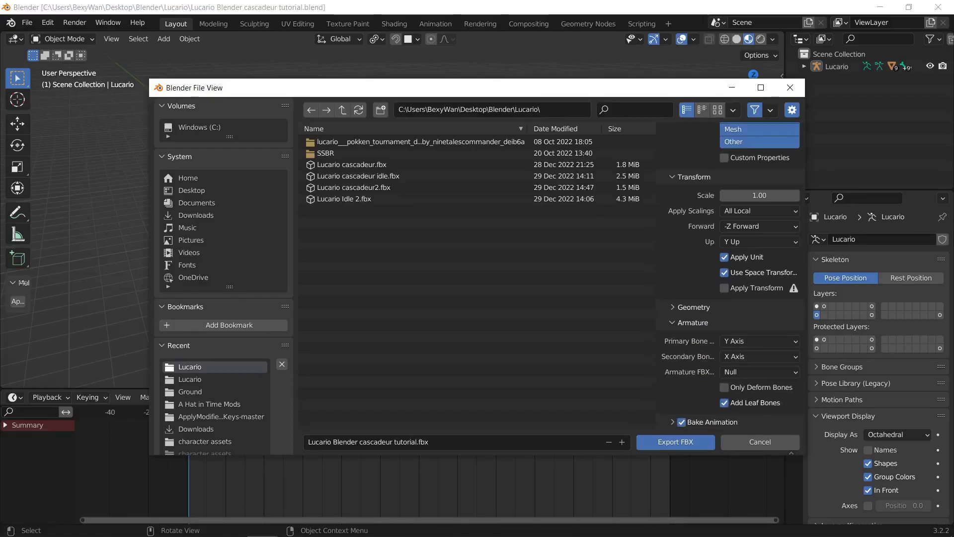
{"action": "left_click", "coordinate": [725, 403]}
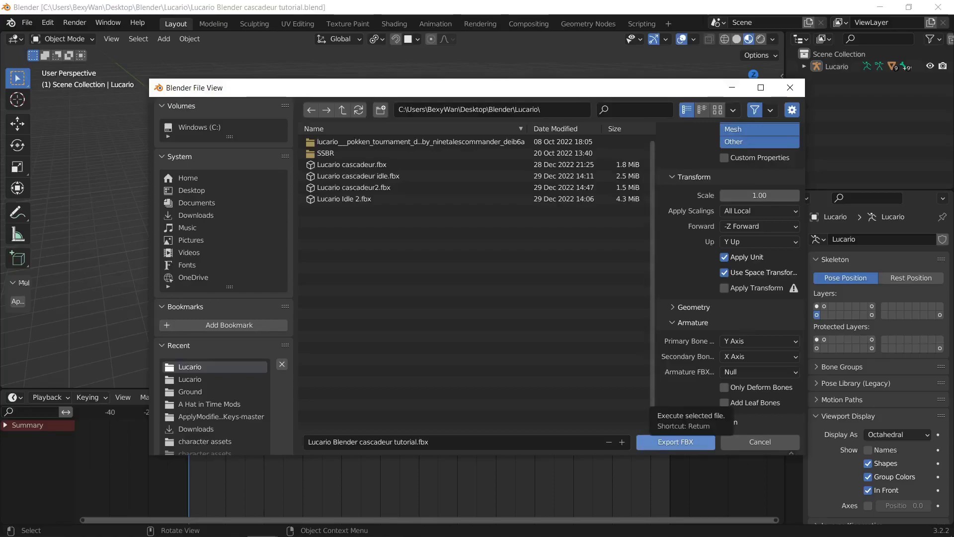
{"action": "left_click", "coordinate": [676, 442]}
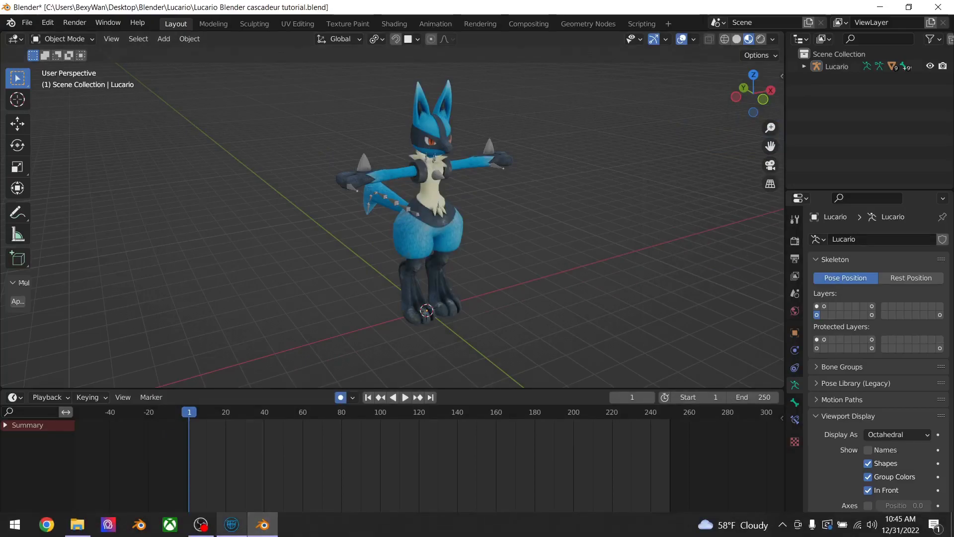
Switch to Cascadeur, create a new scene, and import Lucario Blender cascadeur tutorial.fbx as a scene
{"action": "left_click", "coordinate": [231, 524]}
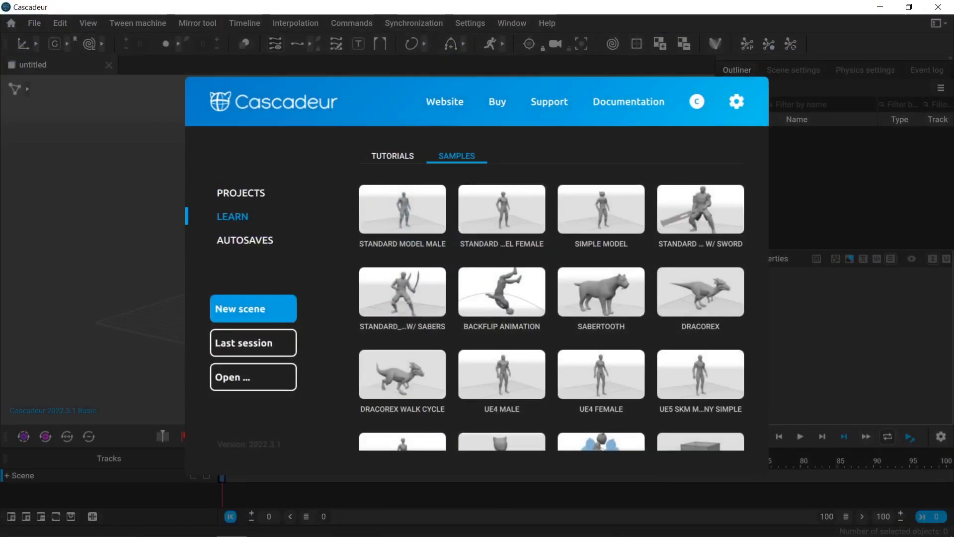
{"action": "left_click", "coordinate": [254, 309]}
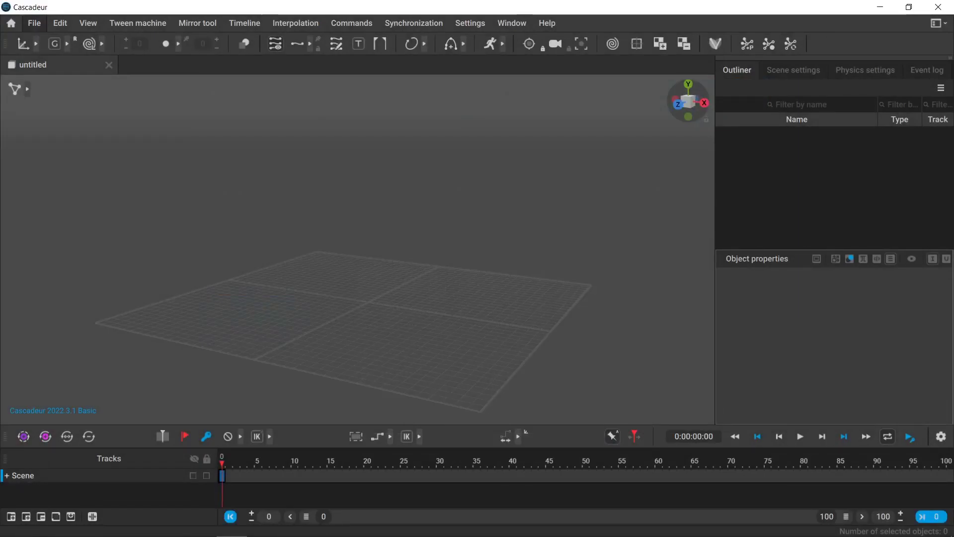
{"action": "left_click", "coordinate": [34, 24]}
{"action": "mouse_move", "coordinate": [99, 146]}
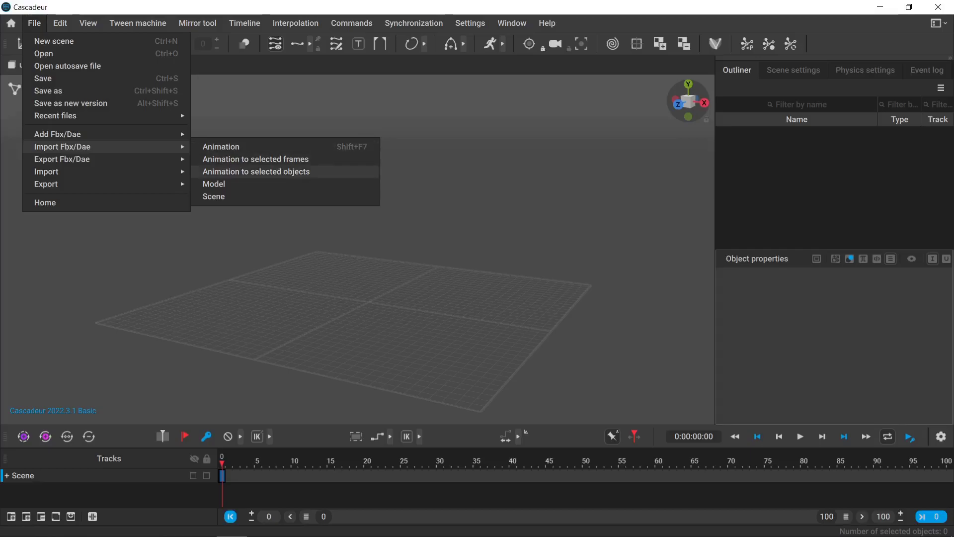
{"action": "left_click", "coordinate": [214, 196]}
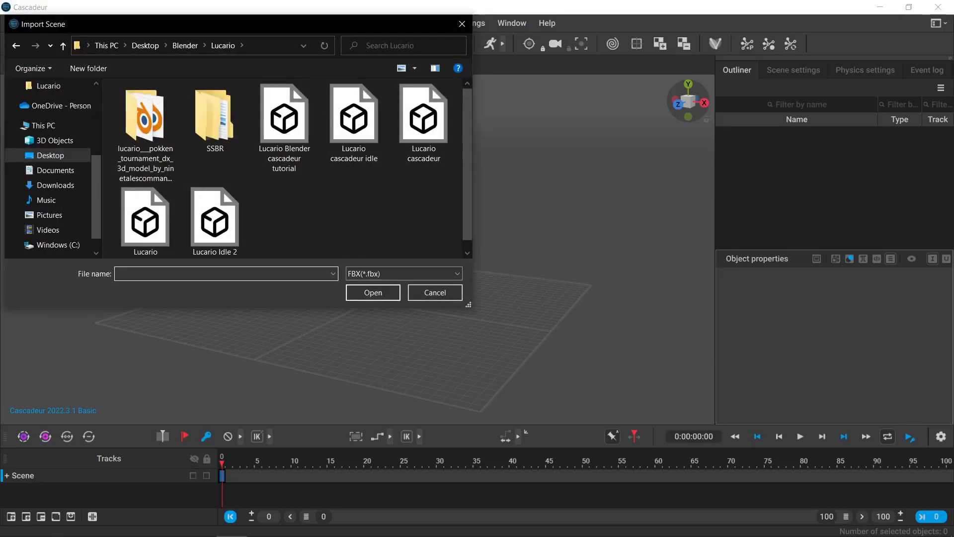
{"action": "left_click", "coordinate": [284, 129]}
{"action": "left_click", "coordinate": [373, 292]}
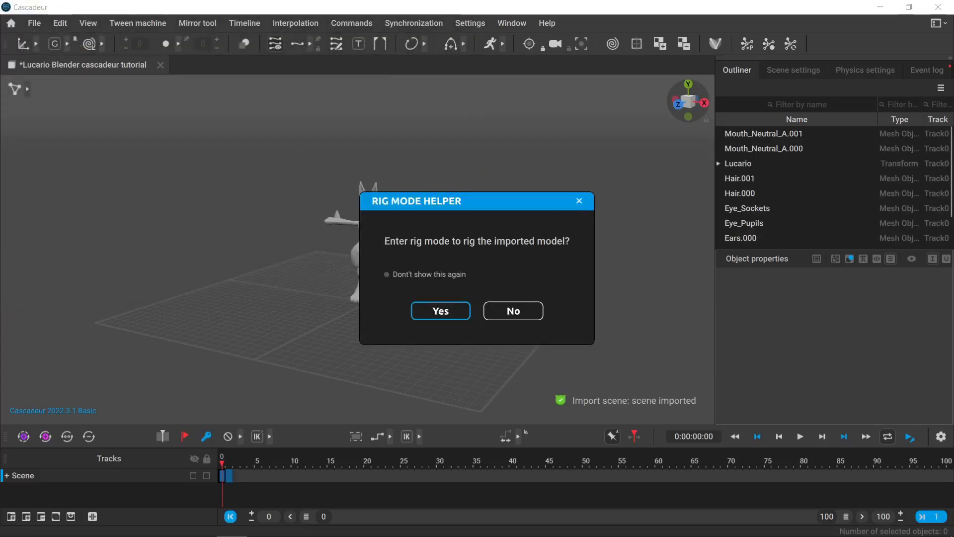
{"action": "left_click_drag", "start_coordinate": [463, 205], "coordinate": [556, 204]}
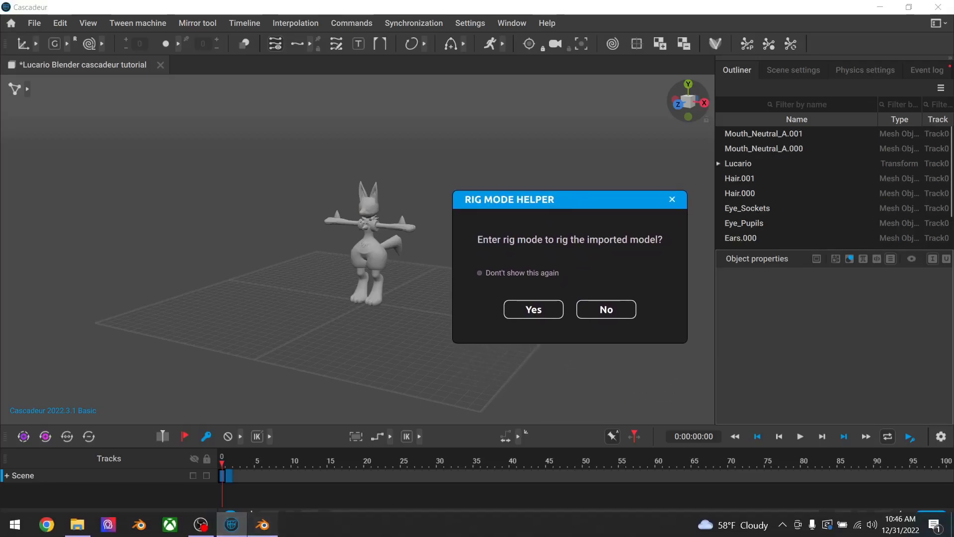
Switch to Blender and set the scene's Unit Scale to 1
{"action": "left_click", "coordinate": [262, 526]}
{"action": "left_click", "coordinate": [795, 294]}
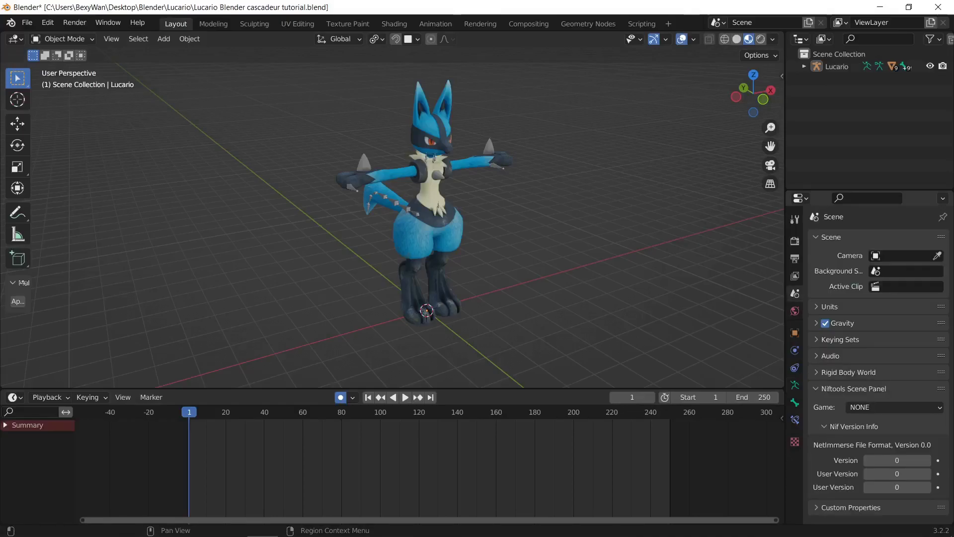
{"action": "left_click", "coordinate": [829, 307]}
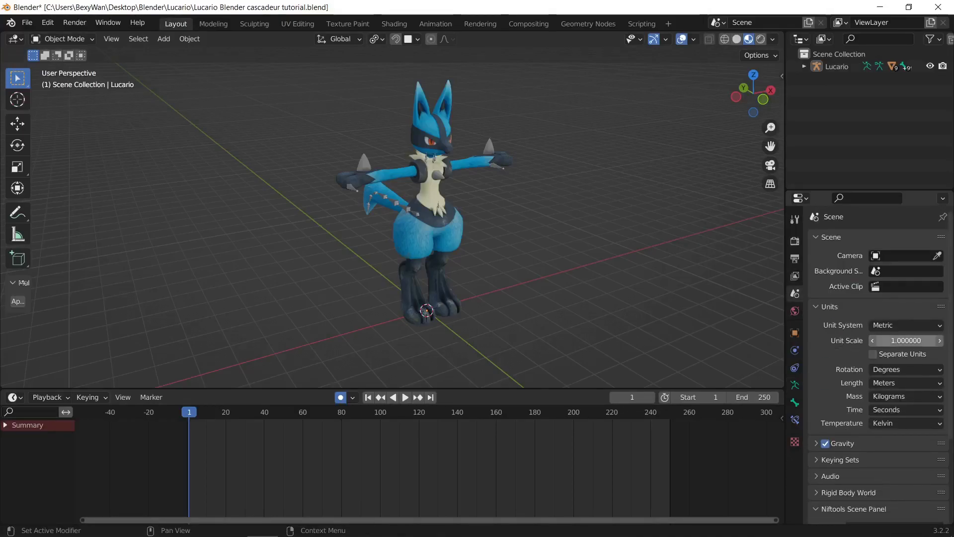
{"action": "left_click", "coordinate": [906, 341]}
{"action": "key", "text": "BackSpace"}
{"action": "key", "text": "Return"}
{"action": "left_click", "coordinate": [906, 340]}
{"action": "type", "text": "1"}
{"action": "key", "text": "Return"}
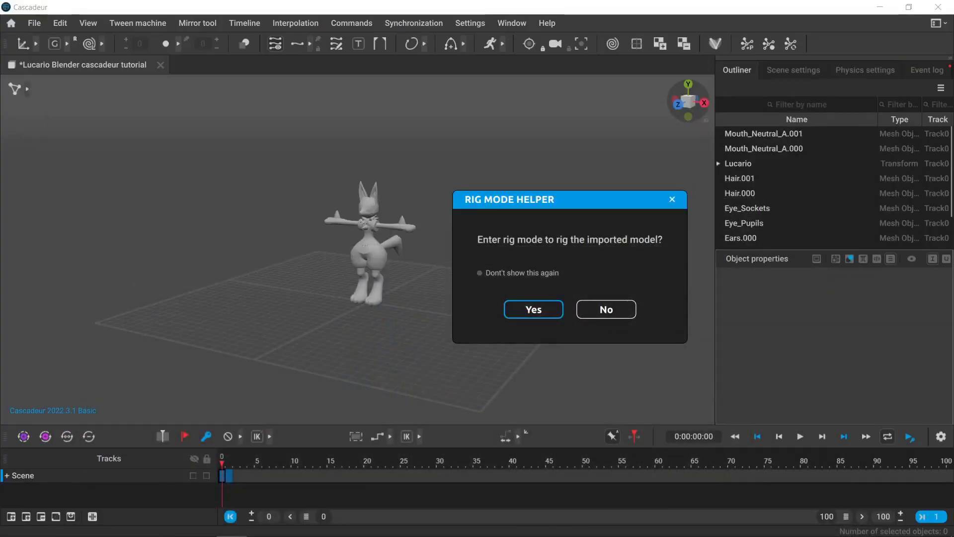
Switch to Cascadeur, enter rig mode for the imported model, and launch the Quick Rigging Tool
{"action": "left_click_drag", "start_coordinate": [554, 197], "coordinate": [574, 180]}
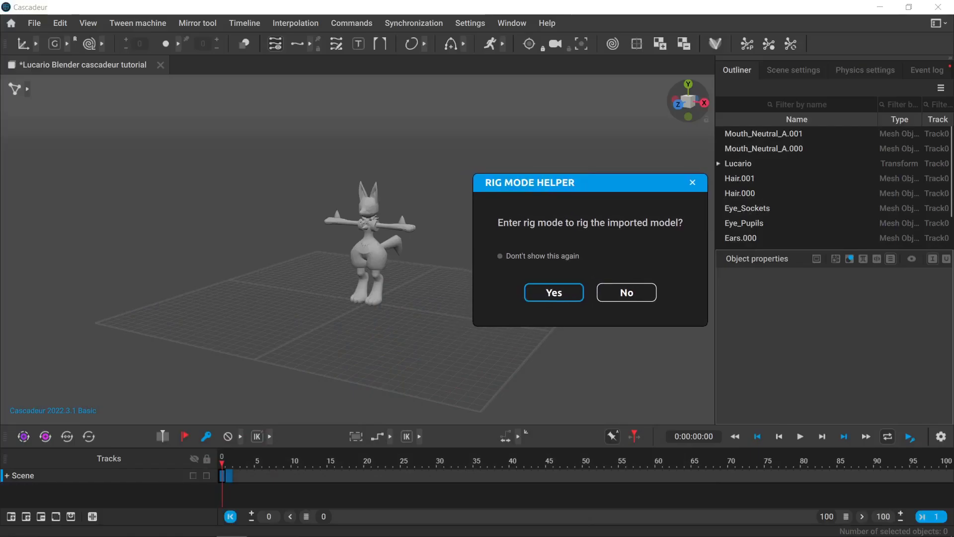
{"action": "left_click", "coordinate": [553, 292]}
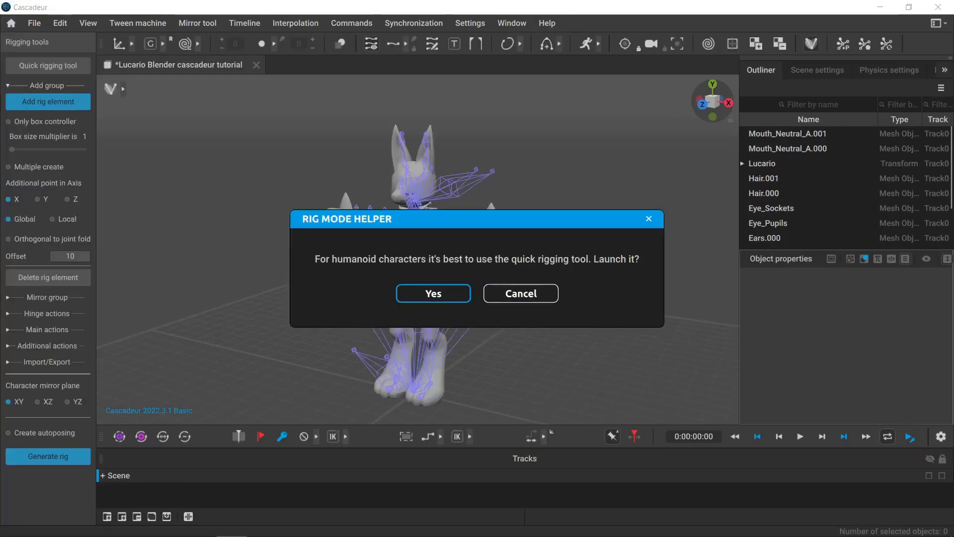
{"action": "left_click", "coordinate": [433, 293]}
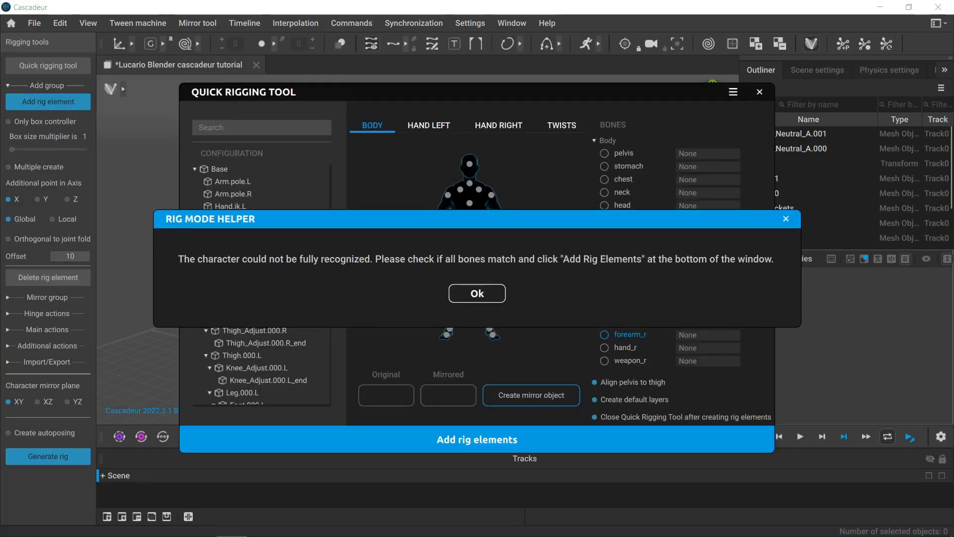
{"action": "left_click", "coordinate": [477, 293]}
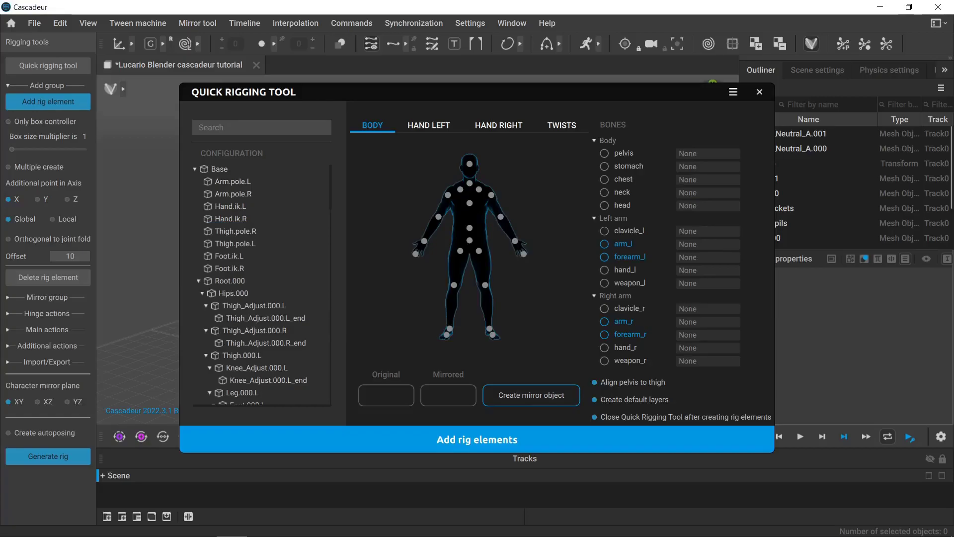
Assign the Root.000 joint to the pelvis in the Quick Rigging Tool
{"action": "left_click_drag", "start_coordinate": [453, 93], "coordinate": [502, 97]}
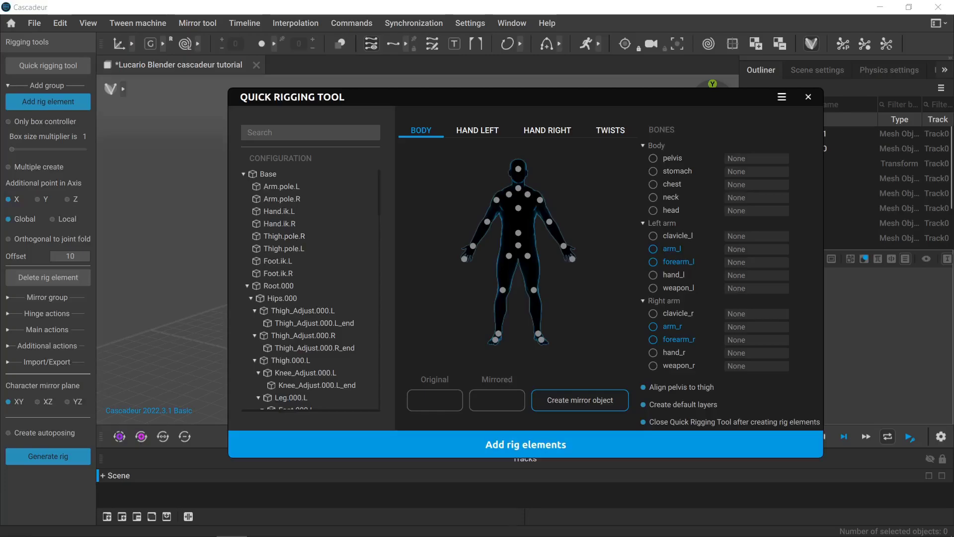
{"action": "left_click", "coordinate": [280, 286]}
{"action": "left_click_drag", "start_coordinate": [396, 97], "coordinate": [650, 220]}
{"action": "mouse_move", "coordinate": [414, 228]}
{"action": "left_mouse_down"}
{"action": "mouse_move", "coordinate": [414, 202]}
{"action": "mouse_move", "coordinate": [414, 223]}
{"action": "left_mouse_up"}
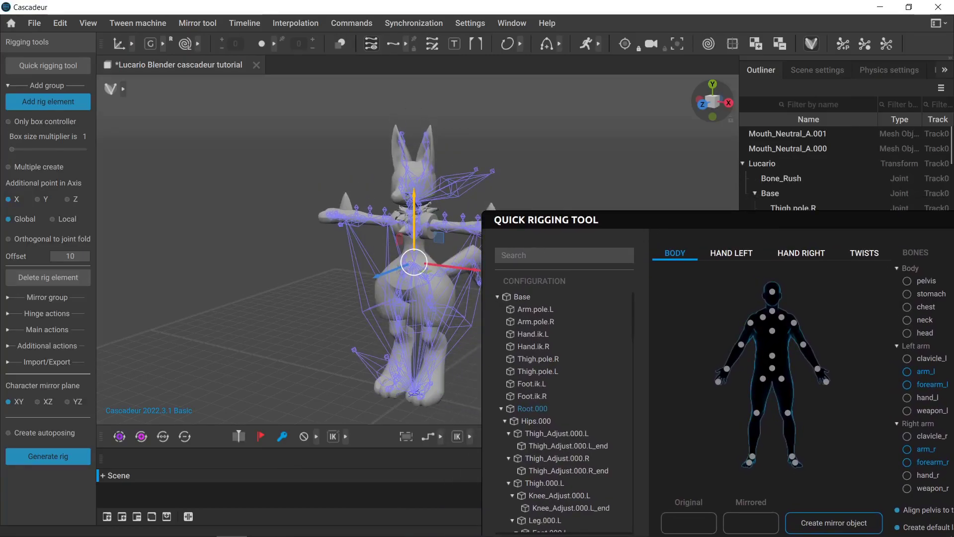
{"action": "left_click_drag", "start_coordinate": [646, 219], "coordinate": [540, 177]}
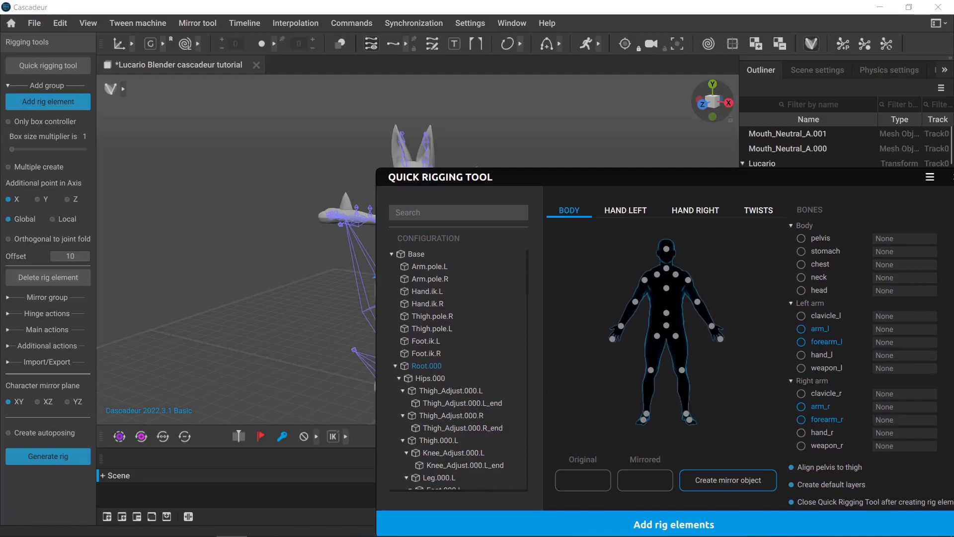
{"action": "left_click", "coordinate": [666, 325]}
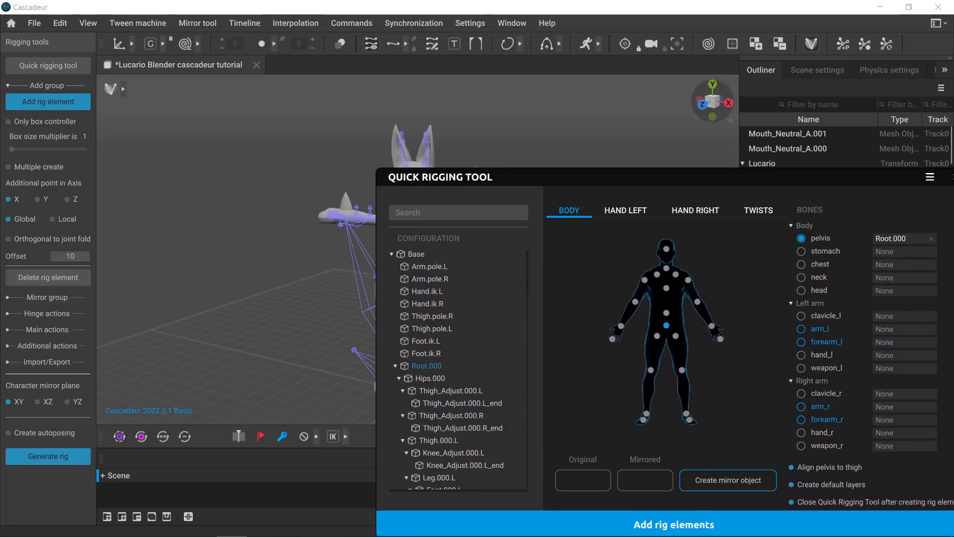
Mirror the left-side bone assignments to the right side, using .L as the original suffix and .R as the mirrored suffix
{"action": "left_click_drag", "start_coordinate": [634, 184], "coordinate": [557, 159]}
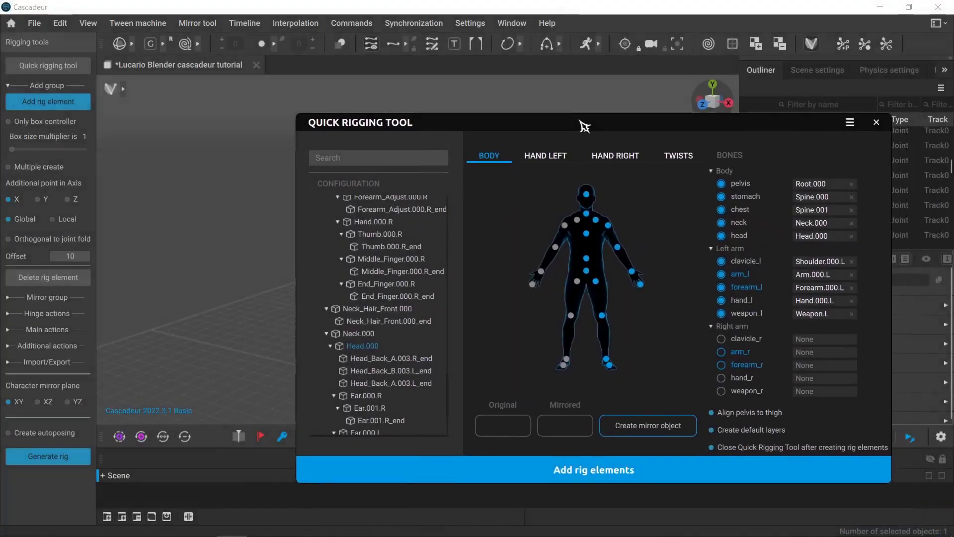
{"action": "left_click_drag", "start_coordinate": [584, 126], "coordinate": [538, 112]}
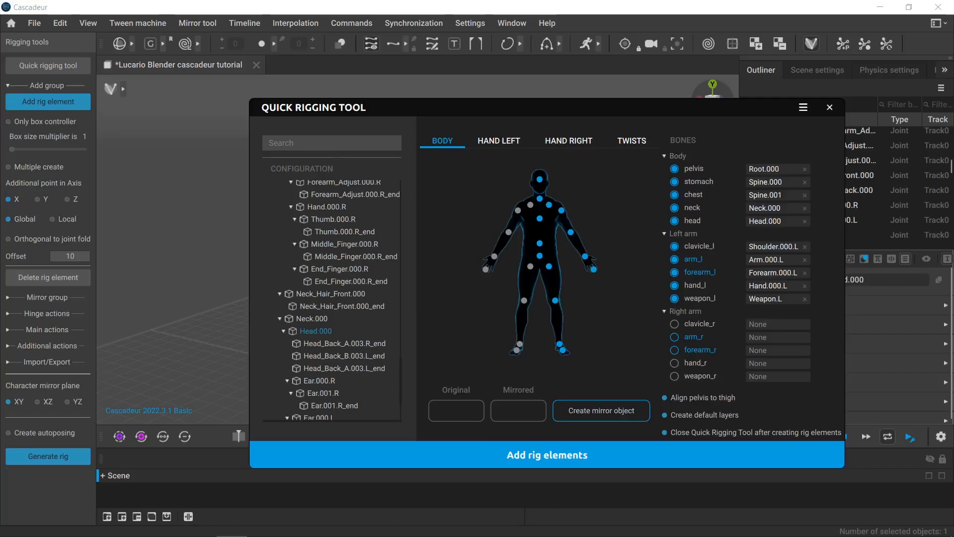
{"action": "left_click_drag", "start_coordinate": [538, 112], "coordinate": [577, 113]}
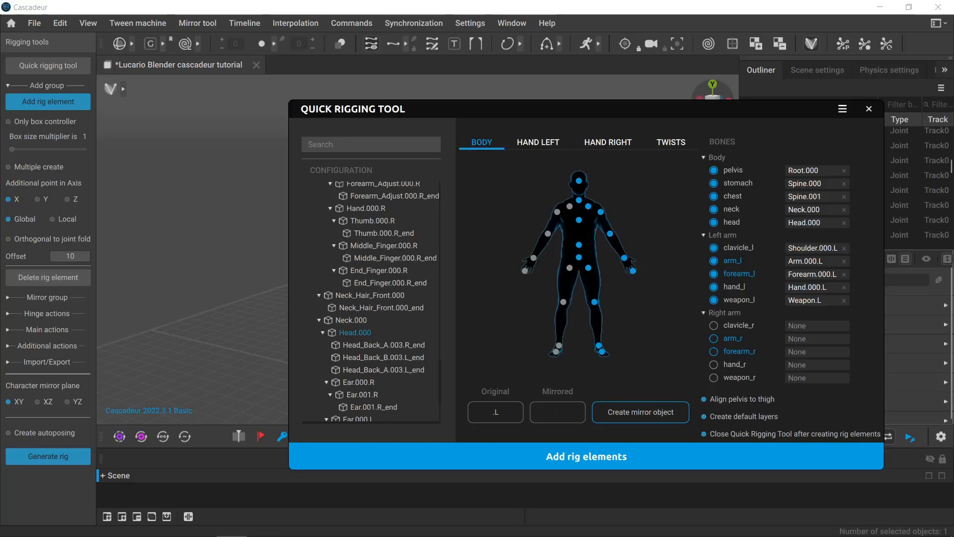
{"action": "type", "text": ".R"}
{"action": "left_click", "coordinate": [641, 412]}
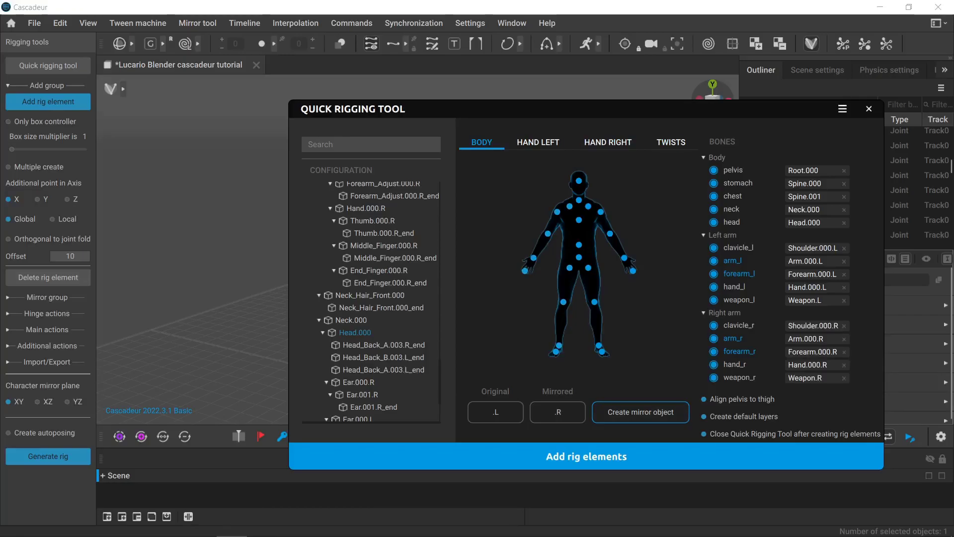
Review the bone slots for the left hand, right hand and twists in the Quick Rigging Tool
{"action": "left_click", "coordinate": [538, 142]}
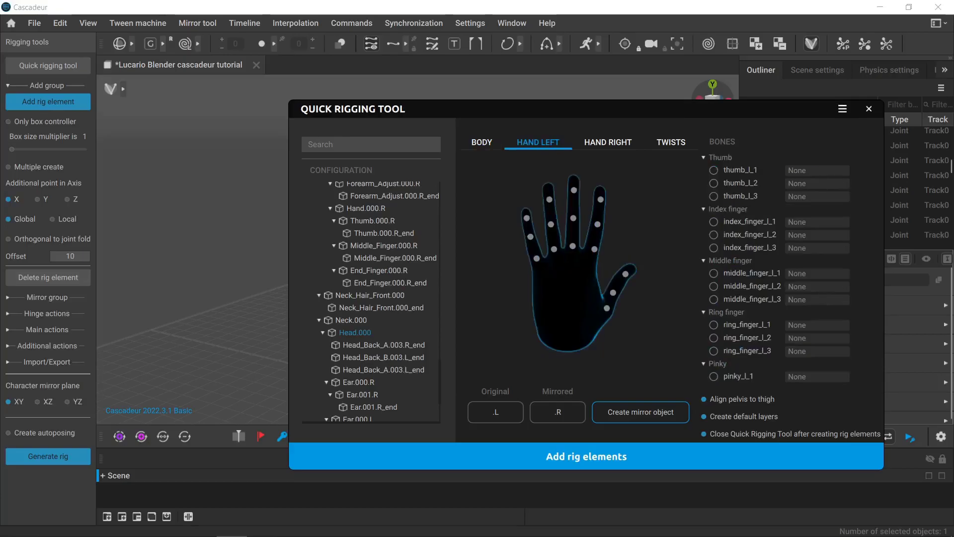
{"action": "left_click", "coordinate": [608, 142]}
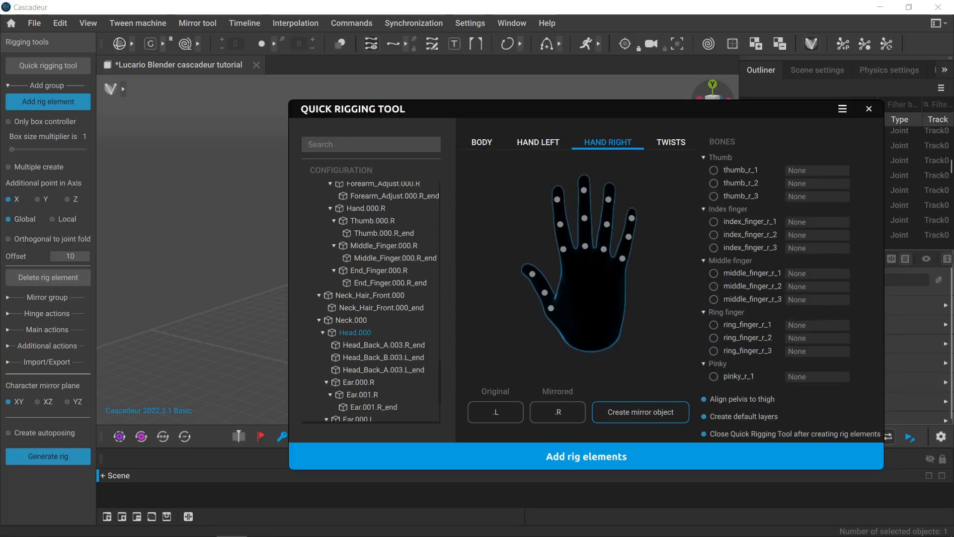
{"action": "left_click_drag", "start_coordinate": [509, 113], "coordinate": [449, 362]}
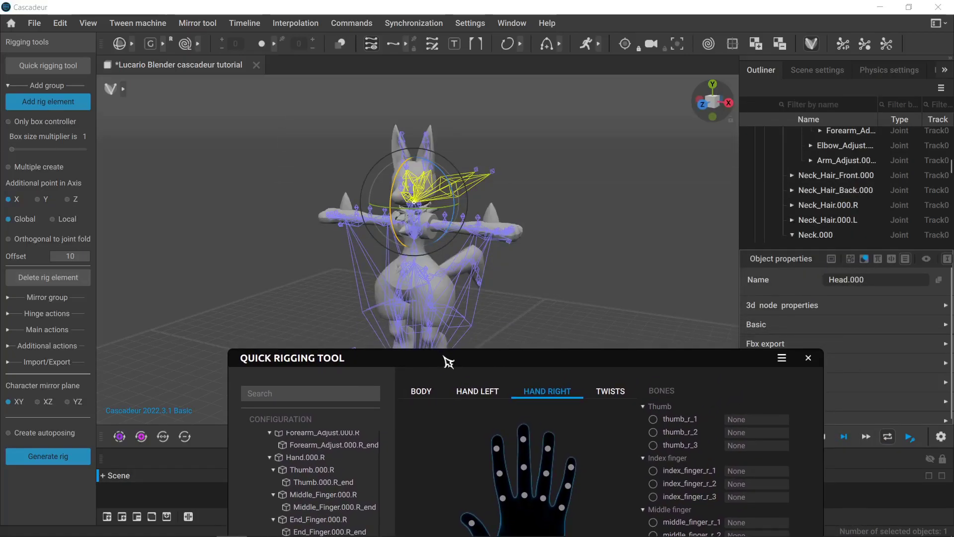
{"action": "left_click_drag", "start_coordinate": [449, 362], "coordinate": [453, 117]}
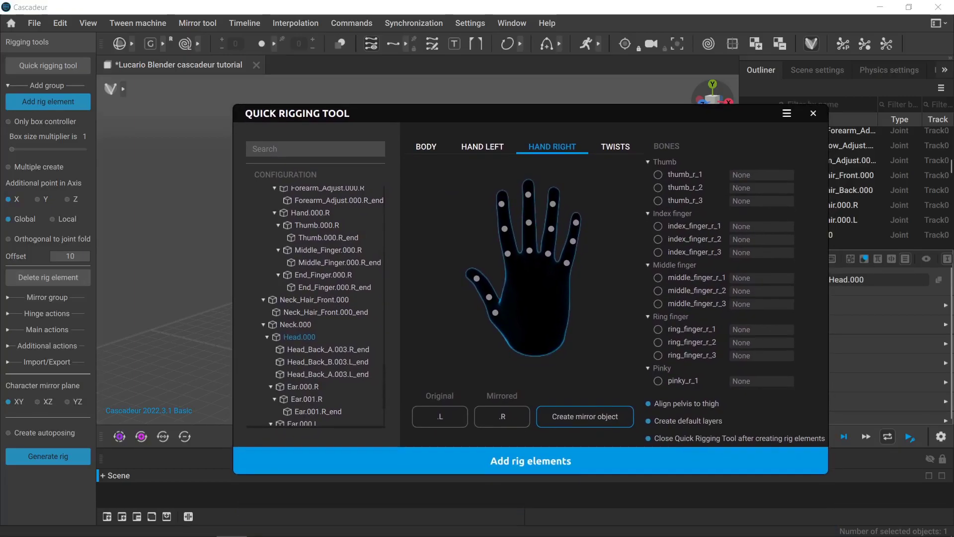
{"action": "left_click", "coordinate": [482, 147]}
{"action": "left_click", "coordinate": [552, 147]}
{"action": "left_click", "coordinate": [615, 147]}
{"action": "left_click_drag", "start_coordinate": [577, 118], "coordinate": [533, 106]}
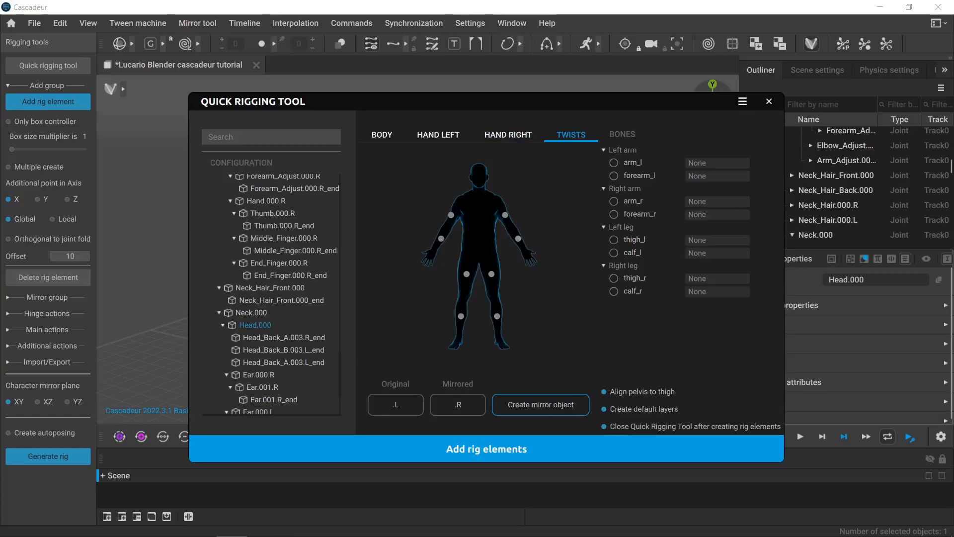
Add the rig elements from the Quick Rigging Tool and choose to continue editing the rig
{"action": "left_click_drag", "start_coordinate": [550, 100], "coordinate": [558, 95]}
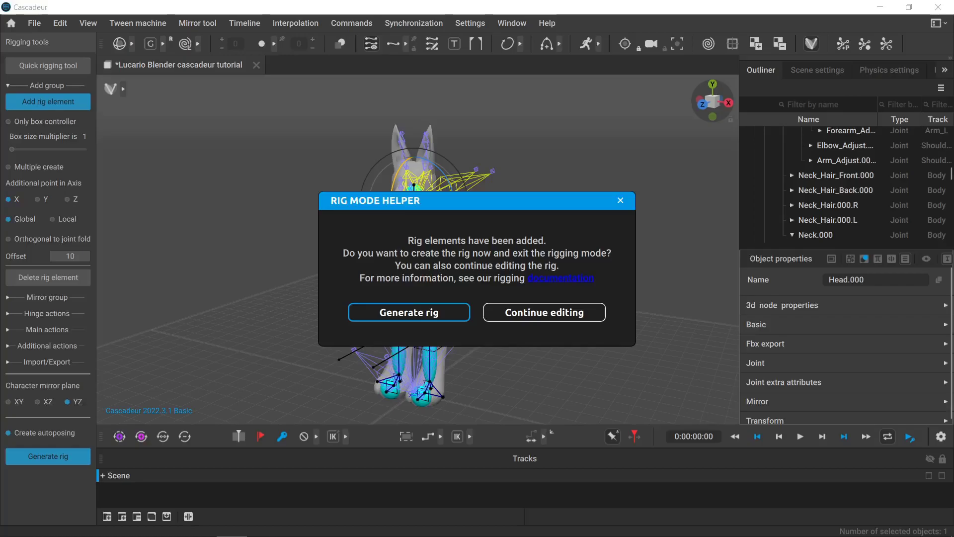
{"action": "key", "text": "Tab"}
{"action": "key", "text": "Return"}
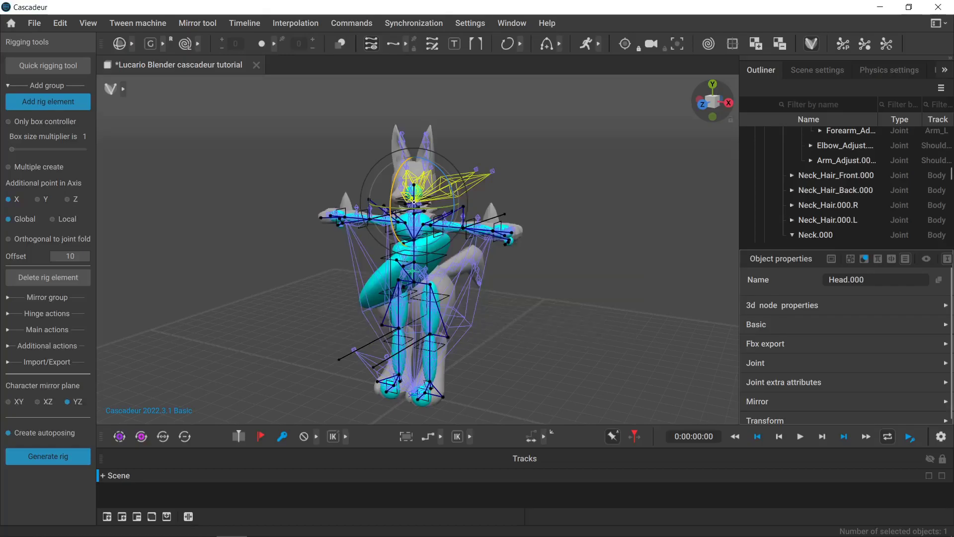
Try to level the tilted pelvis rig element by rotating it, and undo the rotation
{"action": "left_click_drag", "start_coordinate": [377, 259], "coordinate": [456, 251], "text": "alt"}
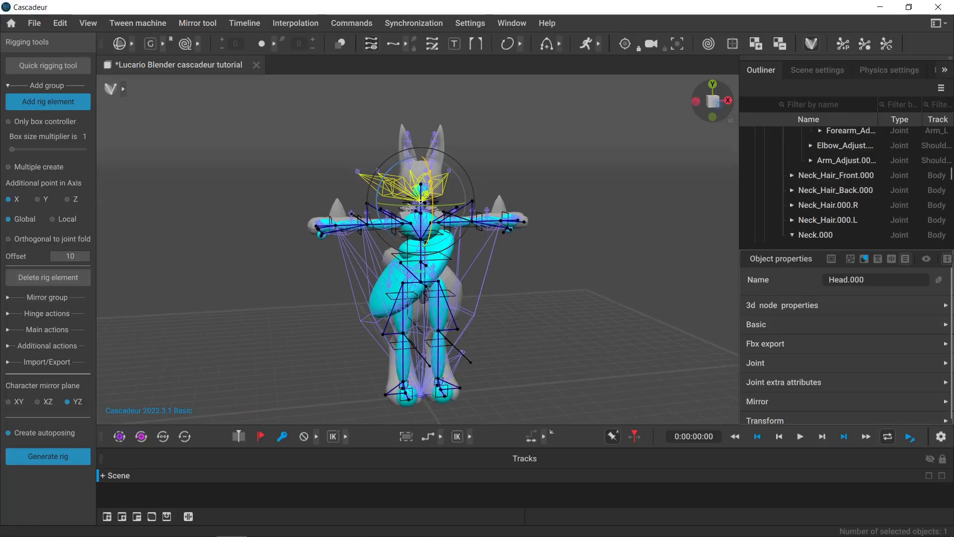
{"action": "left_click", "coordinate": [396, 290]}
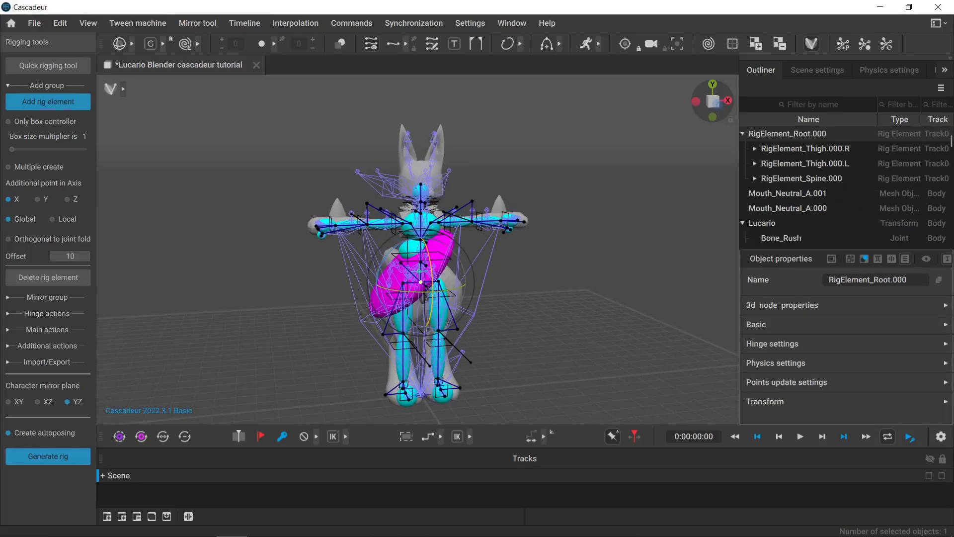
{"action": "left_click_drag", "start_coordinate": [395, 290], "coordinate": [377, 278], "text": "alt"}
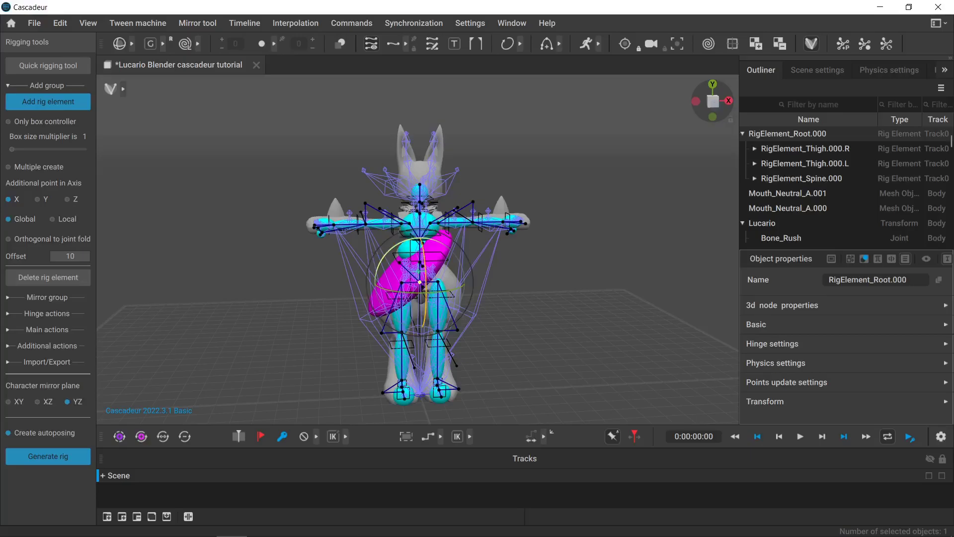
{"action": "left_click_drag", "start_coordinate": [385, 254], "coordinate": [419, 238]}
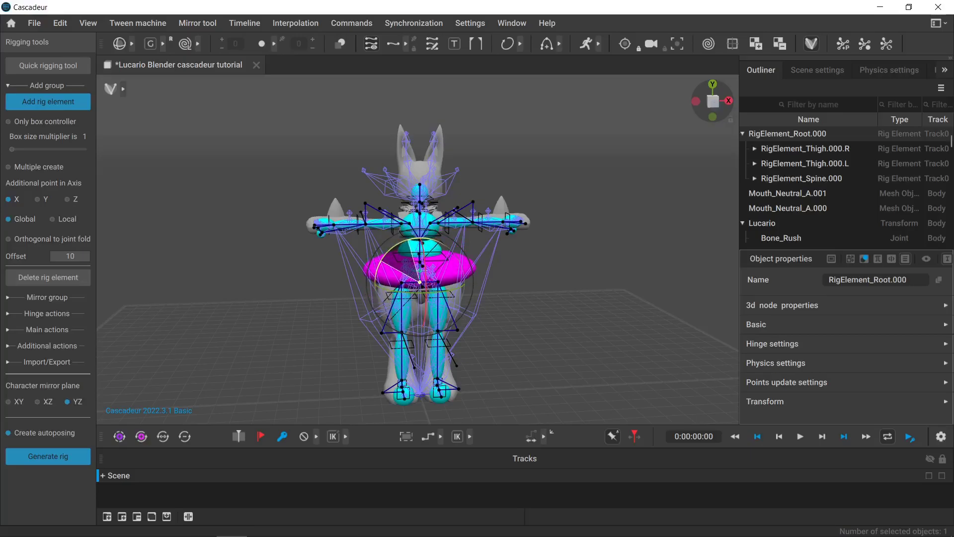
{"action": "key", "text": "ctrl+z"}
{"action": "left_click", "coordinate": [542, 268]}
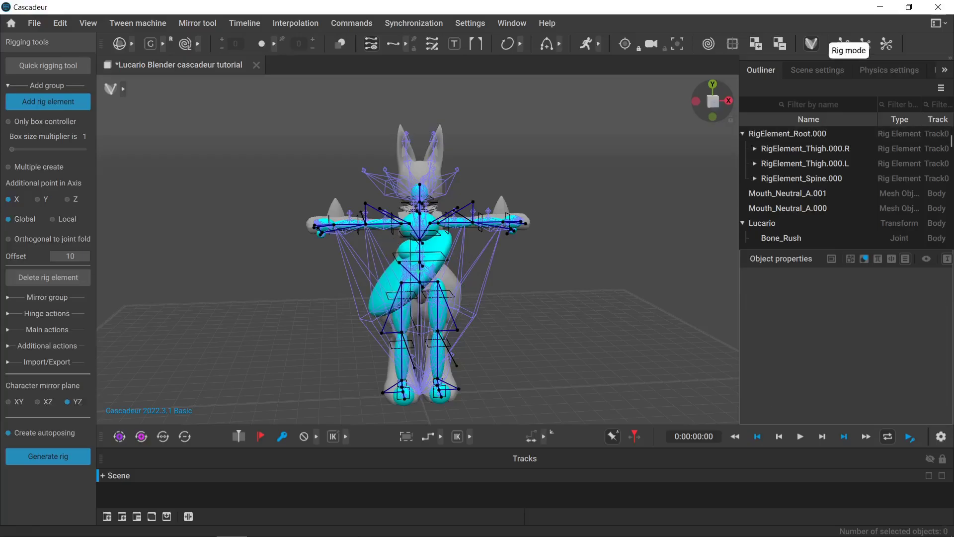
Toggle rig mode for the Lucario model
{"action": "left_click", "coordinate": [845, 43]}
{"action": "left_click_drag", "start_coordinate": [447, 223], "coordinate": [474, 216], "text": "alt"}
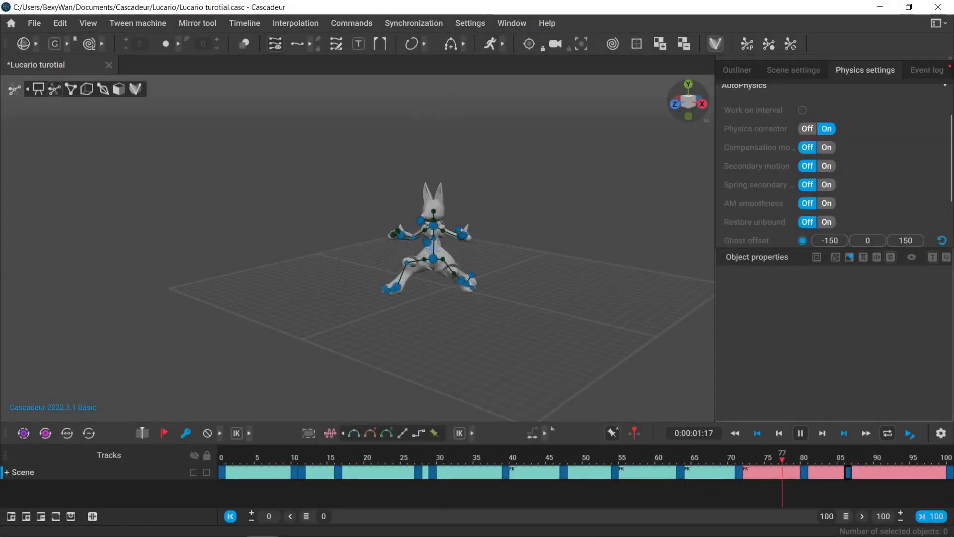
Stop the animation playback, return to frame 0, and export the scene as FBX, overwriting the existing file tuturial
{"action": "key", "text": "space"}
{"action": "key", "text": "Home"}
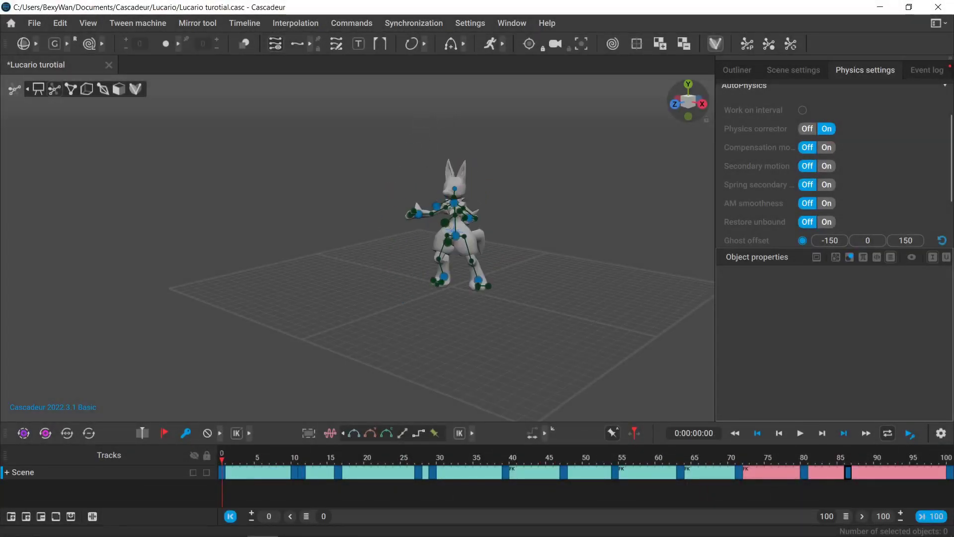
{"action": "left_click", "coordinate": [35, 23]}
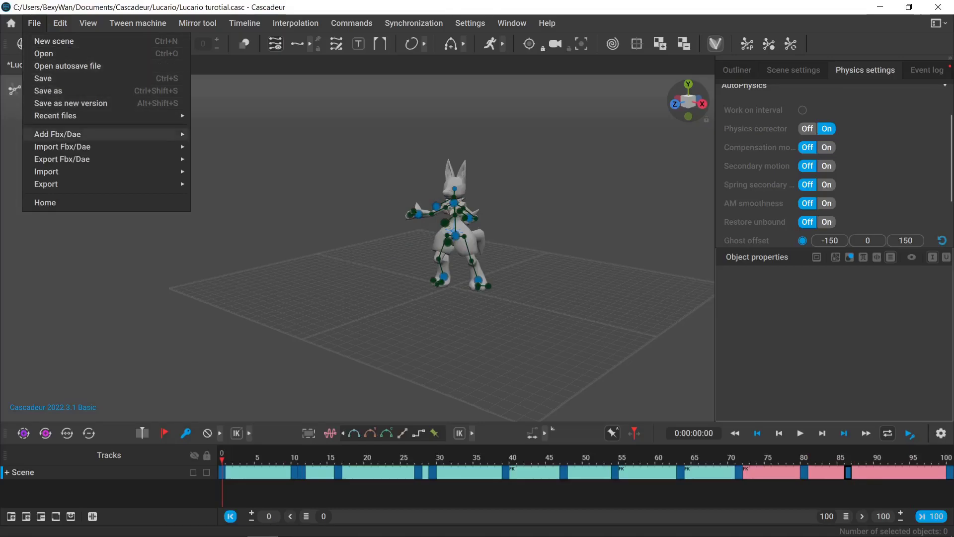
{"action": "mouse_move", "coordinate": [100, 159]}
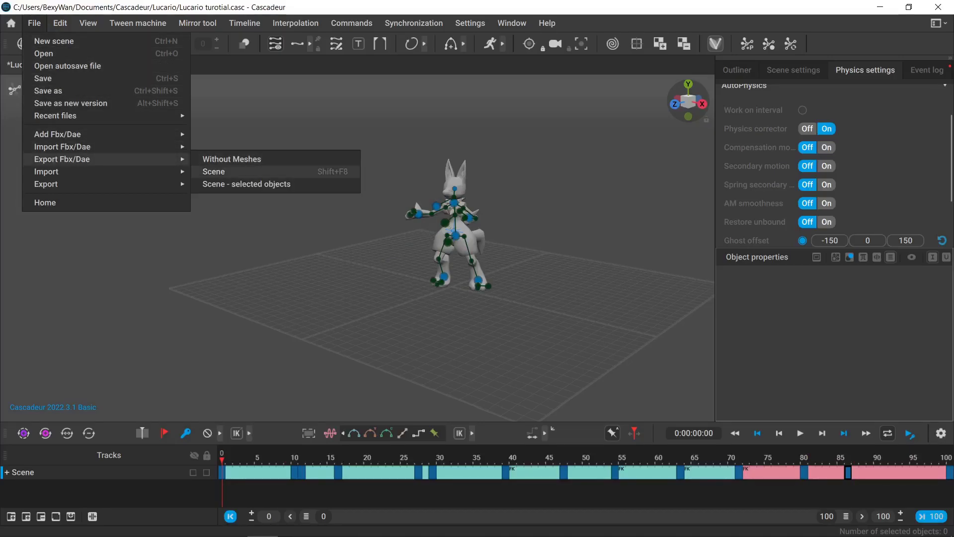
{"action": "left_click", "coordinate": [213, 171]}
{"action": "left_click", "coordinate": [139, 118]}
{"action": "left_click", "coordinate": [372, 293]}
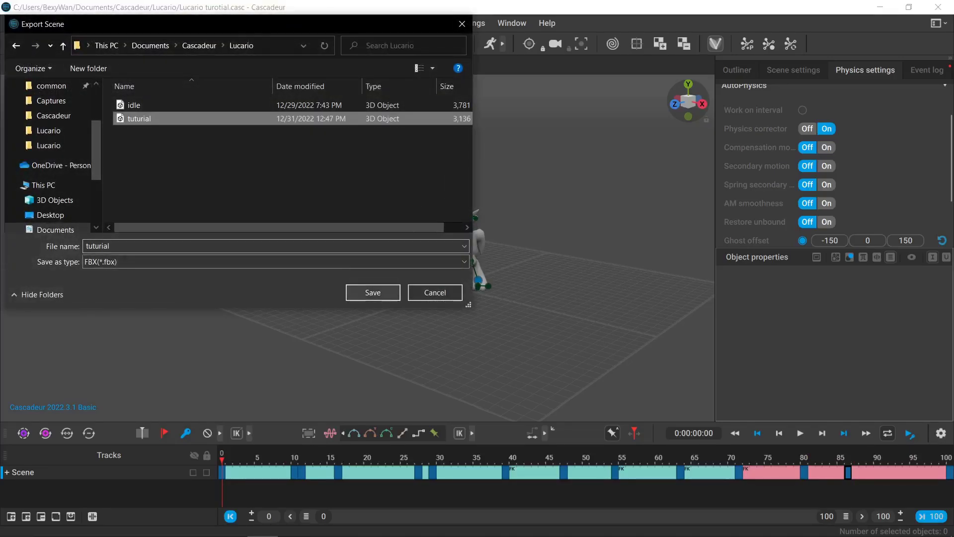
{"action": "left_click", "coordinate": [506, 274]}
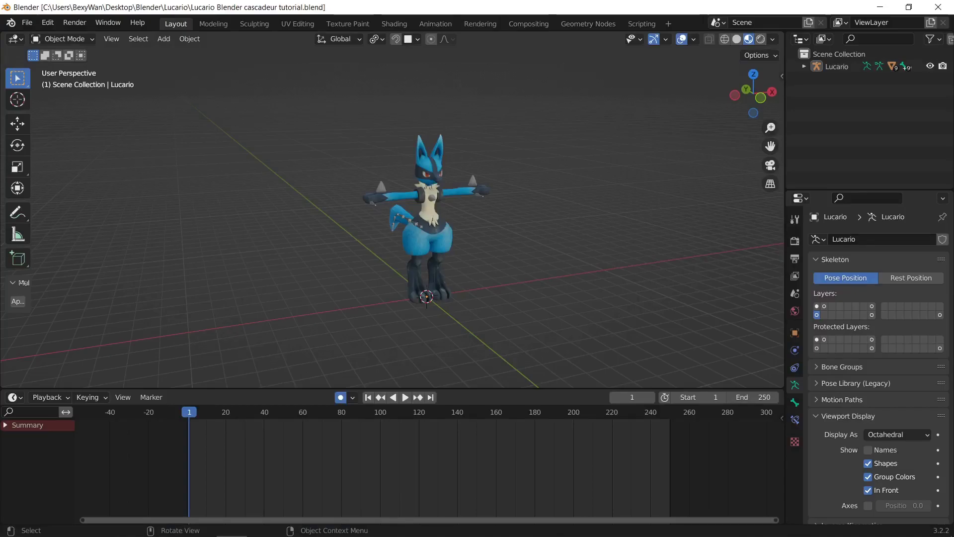
Switch to Blender and set the Lucario armature's scale to 1 on the X, Y and Z axes
{"action": "left_click", "coordinate": [411, 220]}
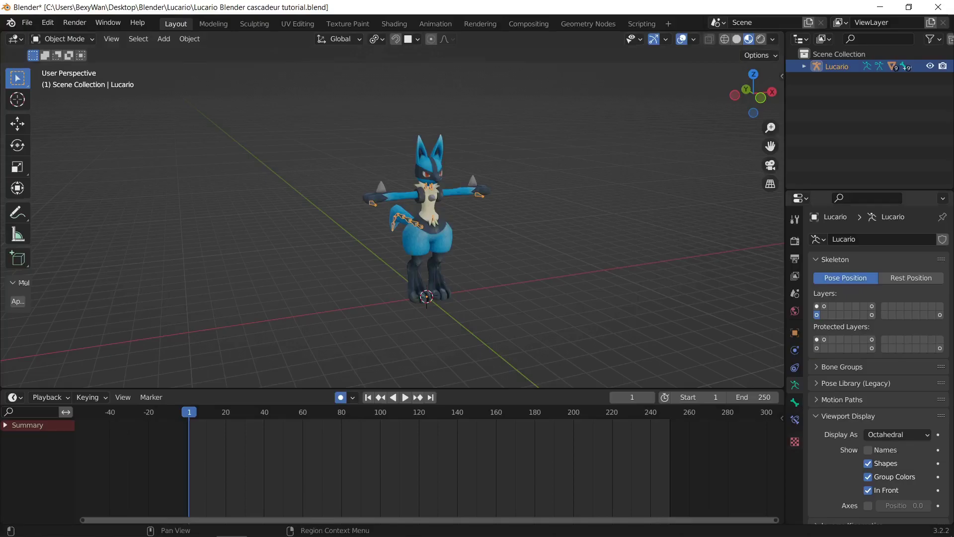
{"action": "left_click", "coordinate": [795, 333]}
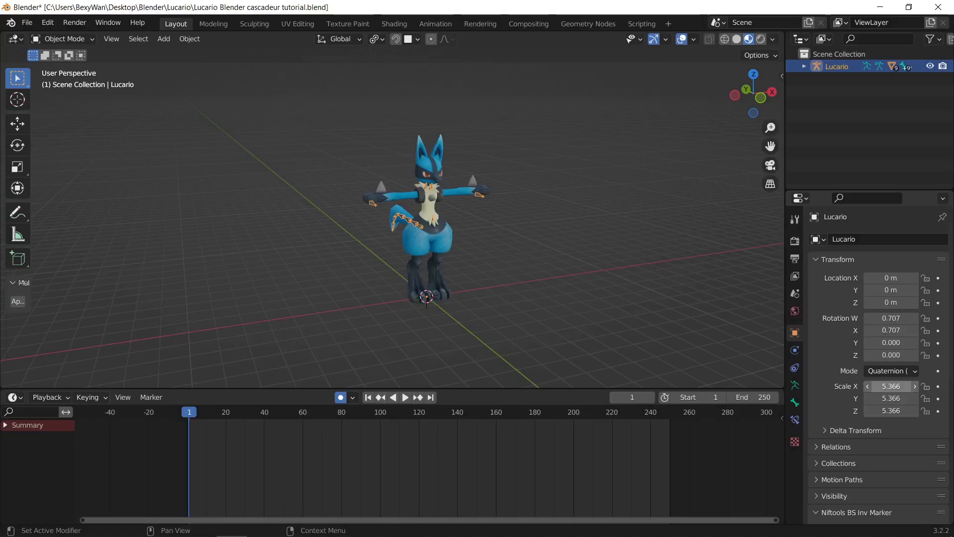
{"action": "left_click", "coordinate": [891, 386]}
{"action": "type", "text": "1"}
{"action": "key", "text": "Return"}
{"action": "left_click", "coordinate": [891, 399]}
{"action": "type", "text": "1"}
{"action": "key", "text": "Return"}
{"action": "left_click", "coordinate": [891, 411]}
{"action": "type", "text": "1"}
{"action": "key", "text": "Return"}
{"action": "scroll", "coordinate": [392, 224], "scroll_direction": "up", "scroll_amount": 5}
{"action": "middle_click_drag", "start_coordinate": [392, 224], "coordinate": [358, 154]}
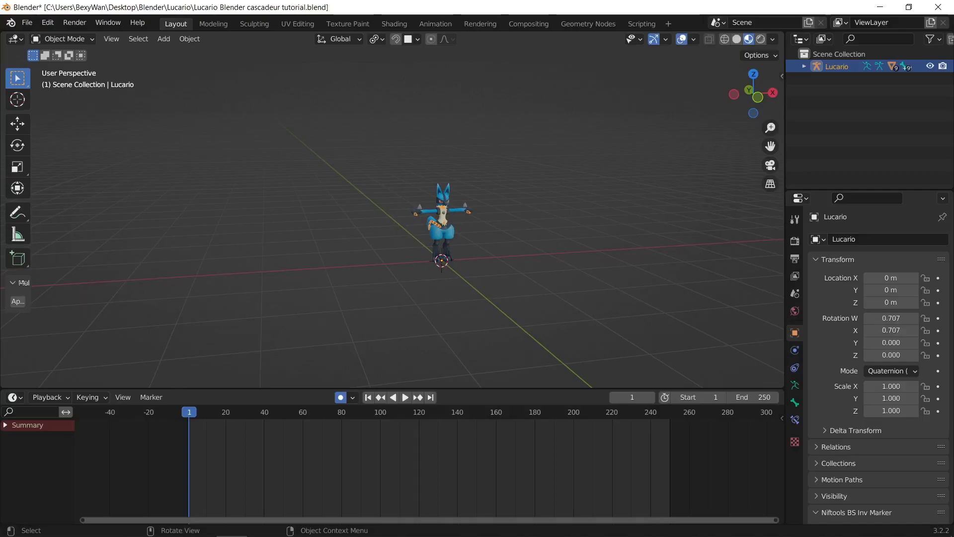
Import the exported tuturial FBX animation from the Lucario folder inside Documents\Cascadeur
{"action": "left_click", "coordinate": [27, 22]}
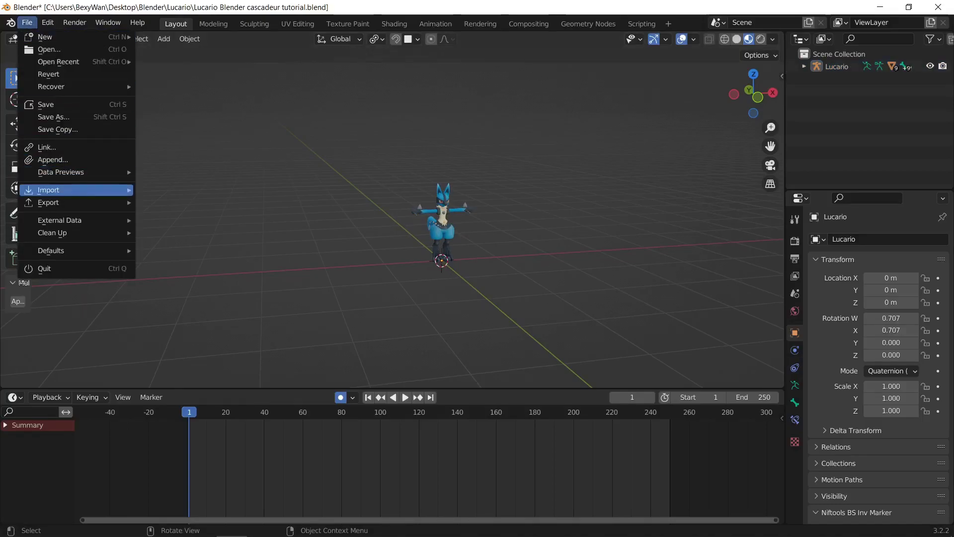
{"action": "mouse_move", "coordinate": [74, 190]}
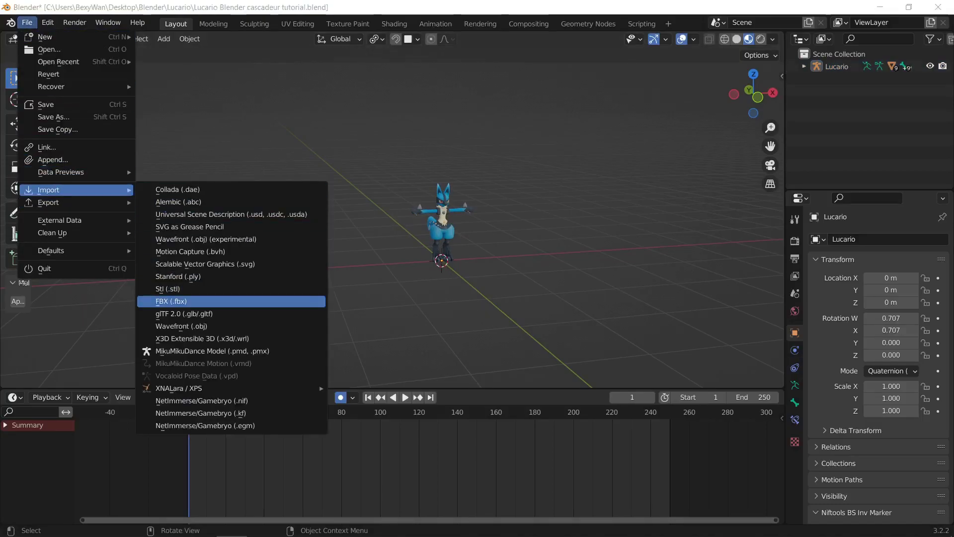
{"action": "left_click", "coordinate": [171, 301]}
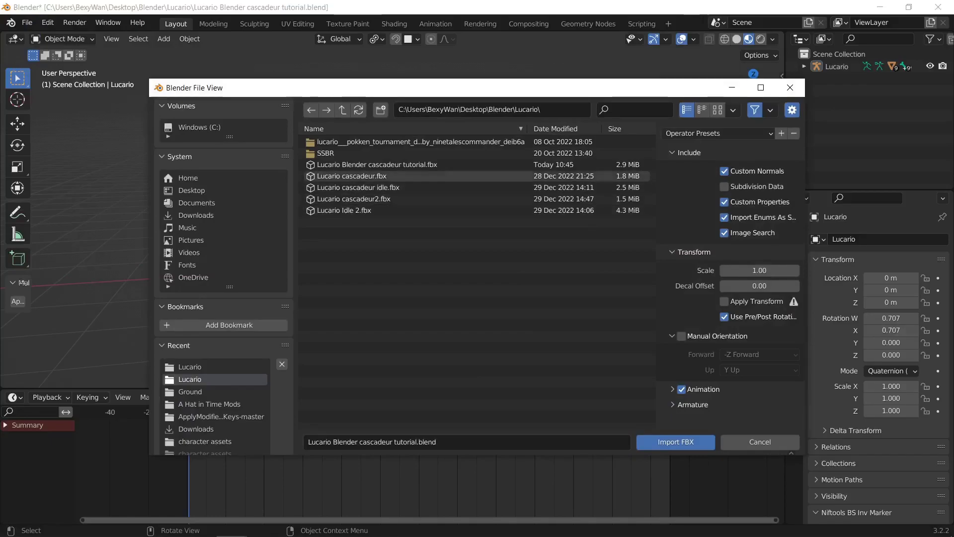
{"action": "left_click", "coordinate": [197, 203]}
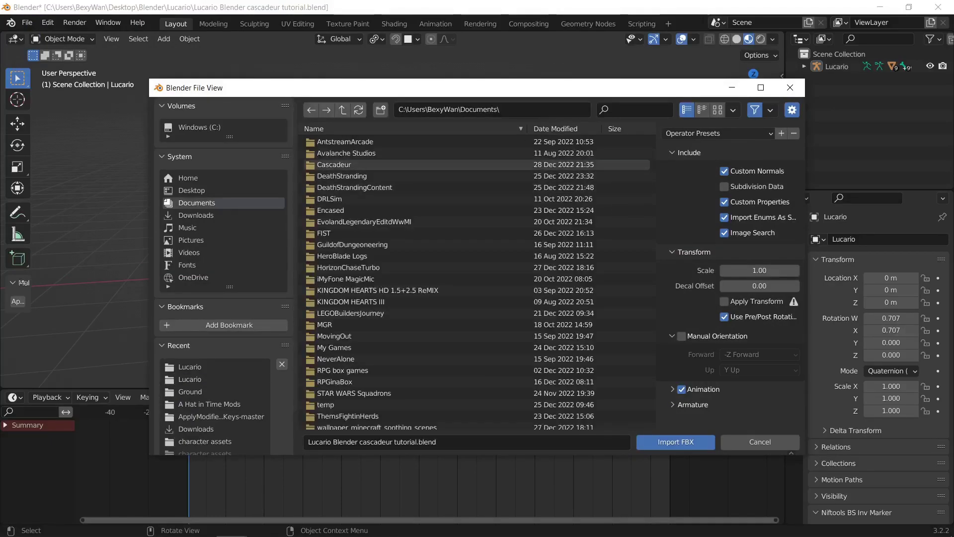
{"action": "double_click", "coordinate": [334, 164]}
{"action": "double_click", "coordinate": [329, 142]}
{"action": "left_click", "coordinate": [334, 153]}
{"action": "left_click", "coordinate": [675, 442]}
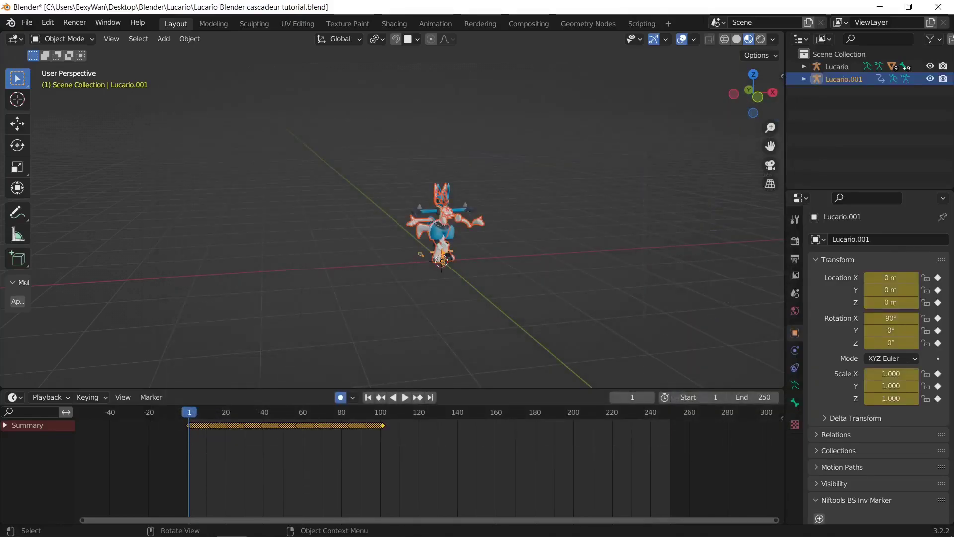
{"action": "key", "text": "ctrl+KP_3"}
{"action": "middle_click_drag", "start_coordinate": [427, 214], "coordinate": [327, 224]}
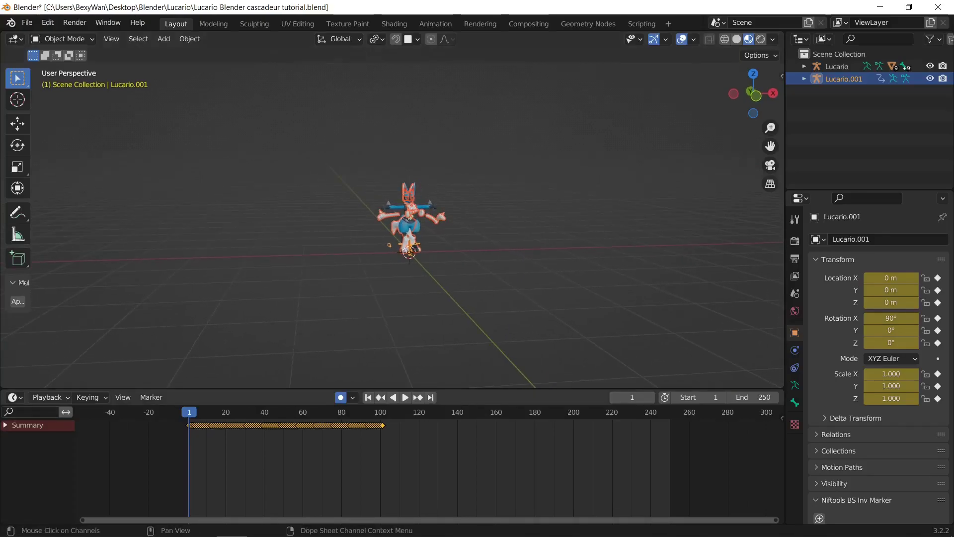
Change the timeline to the Dope Sheet's Action Editor and stash the imported Lucario.001 action
{"action": "left_click", "coordinate": [14, 397]}
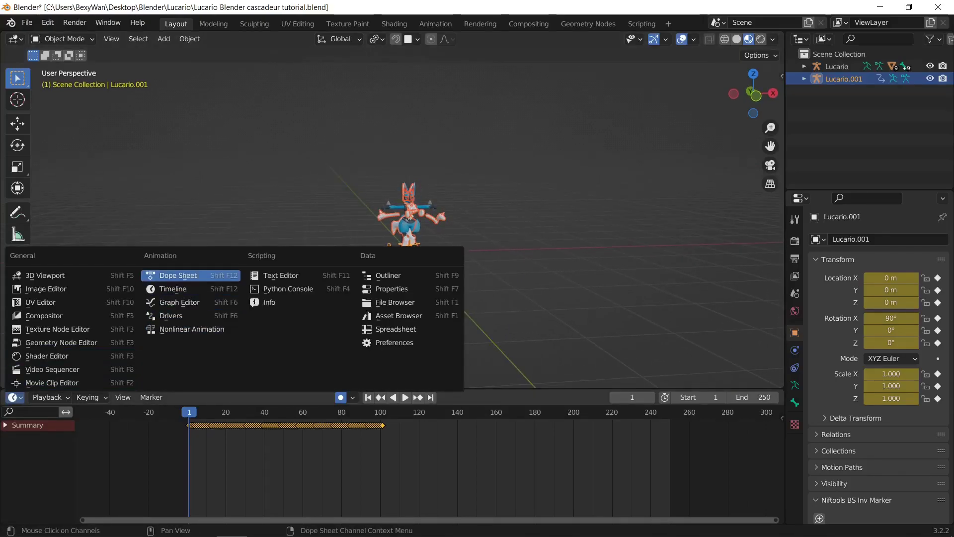
{"action": "left_click", "coordinate": [178, 276]}
{"action": "left_click", "coordinate": [68, 397]}
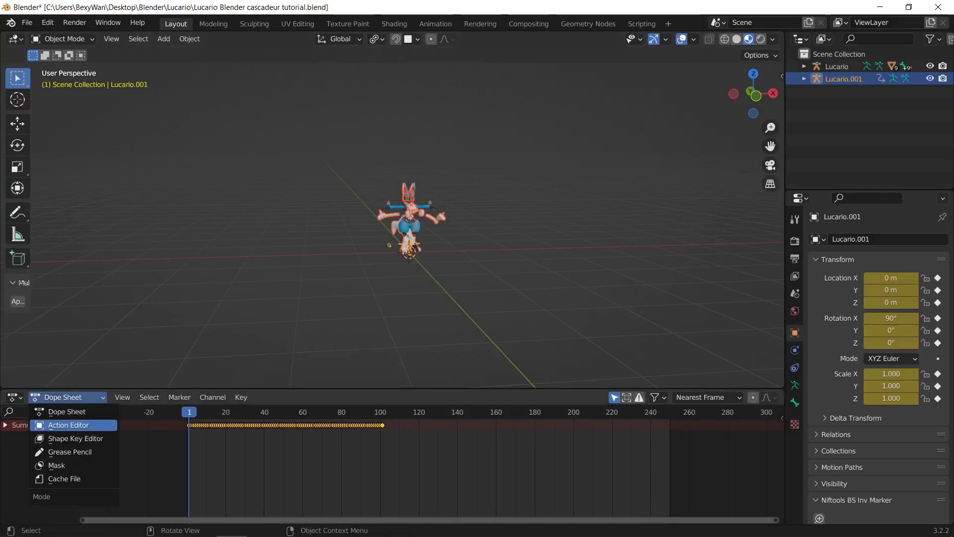
{"action": "left_click", "coordinate": [68, 425]}
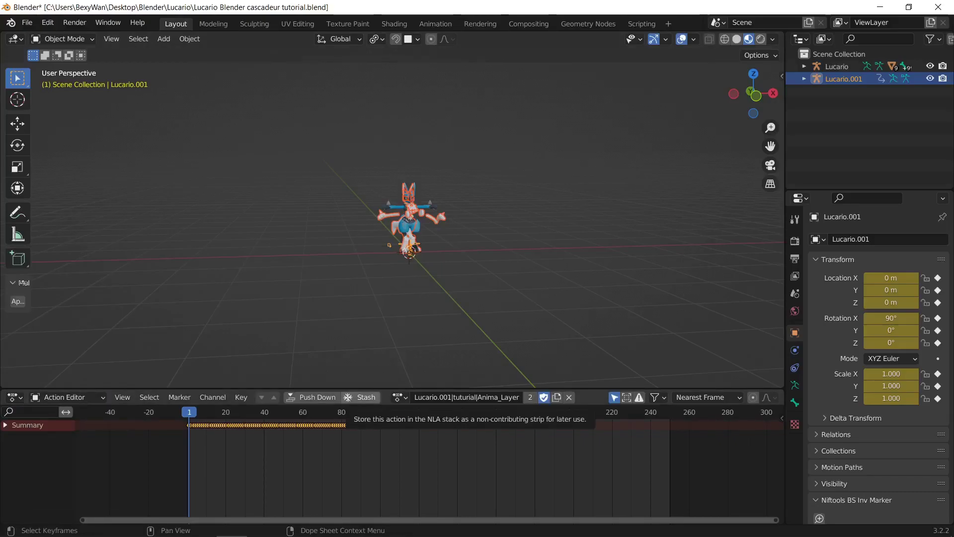
{"action": "left_click", "coordinate": [365, 398]}
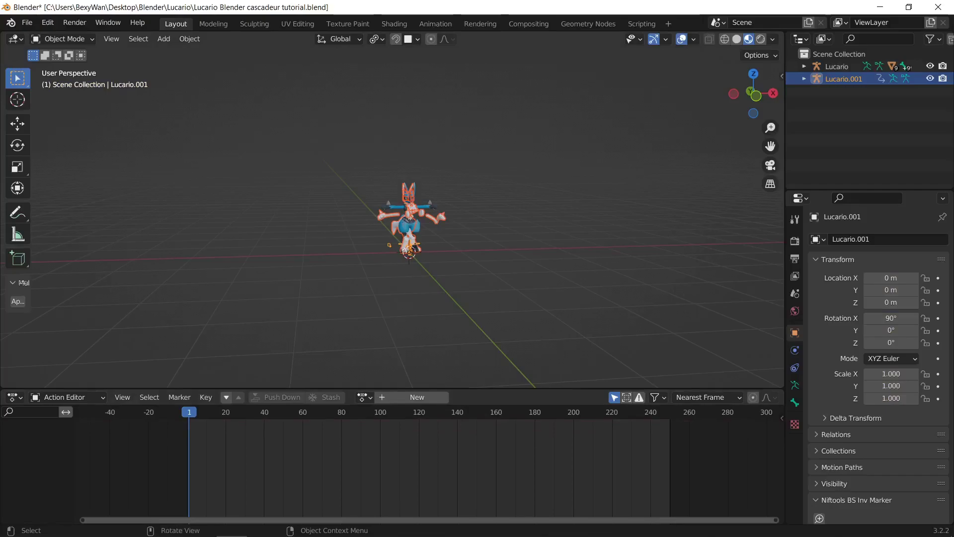
Delete the imported Lucario.001 armature together with all its child meshes
{"action": "left_click", "coordinate": [805, 78]}
{"action": "left_click", "coordinate": [843, 79]}
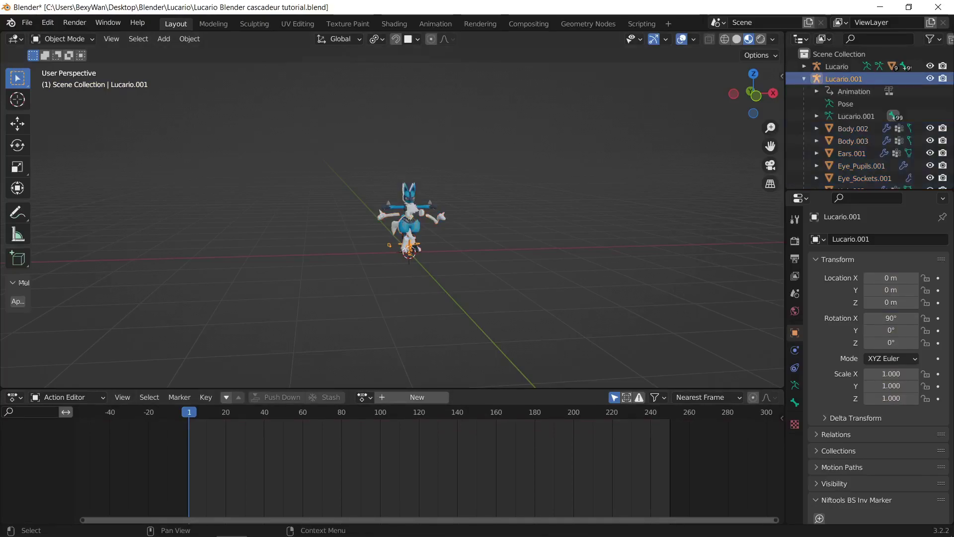
{"action": "scroll", "coordinate": [853, 91], "scroll_direction": "down", "scroll_amount": 3}
{"action": "left_click", "coordinate": [865, 178], "text": "shift"}
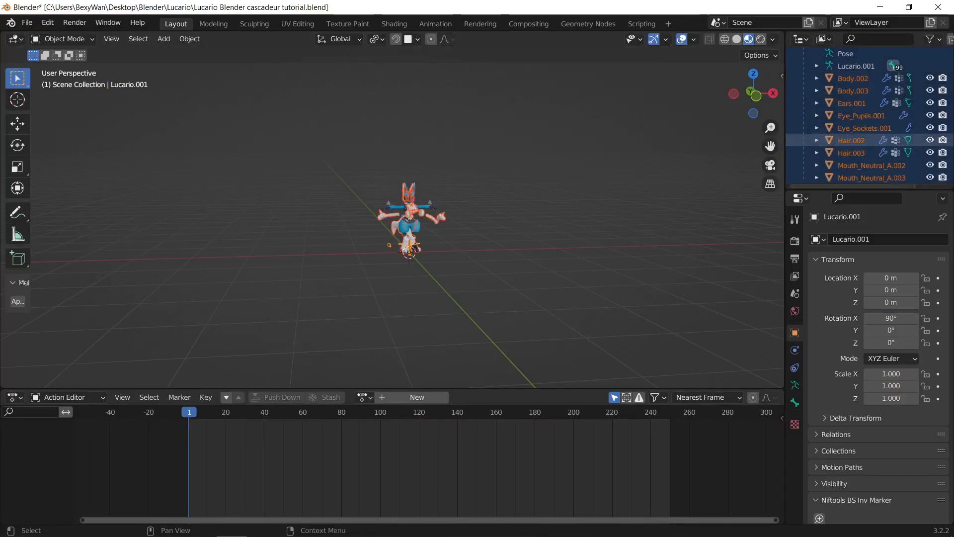
{"action": "key", "text": "Delete"}
{"action": "scroll", "coordinate": [392, 217], "scroll_direction": "up", "scroll_amount": 3}
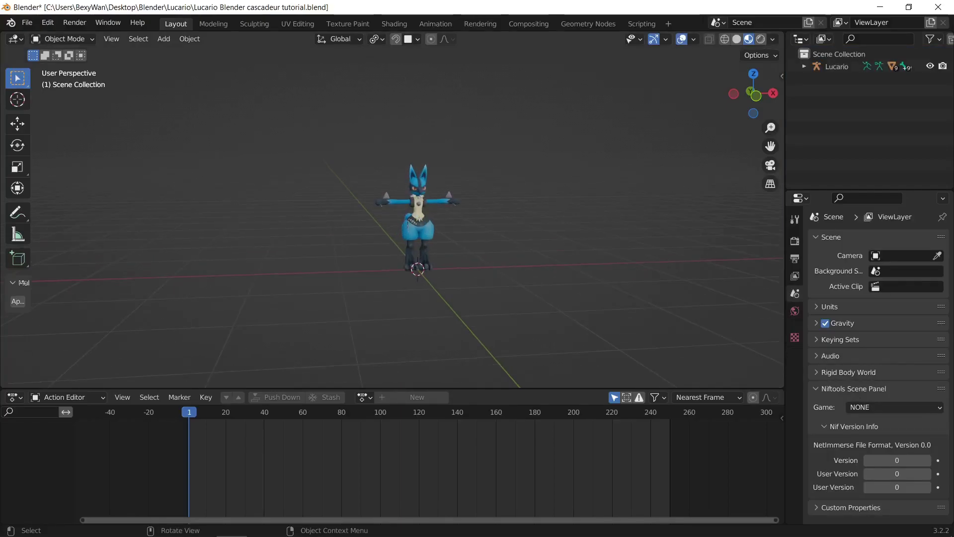
Put the Lucario armature in Pose Mode, show the leg bones' layer, and set the IK influence to 0 on Leg.000.L and Leg.000.R
{"action": "left_click", "coordinate": [412, 221]}
{"action": "key", "text": "ctrl+Tab"}
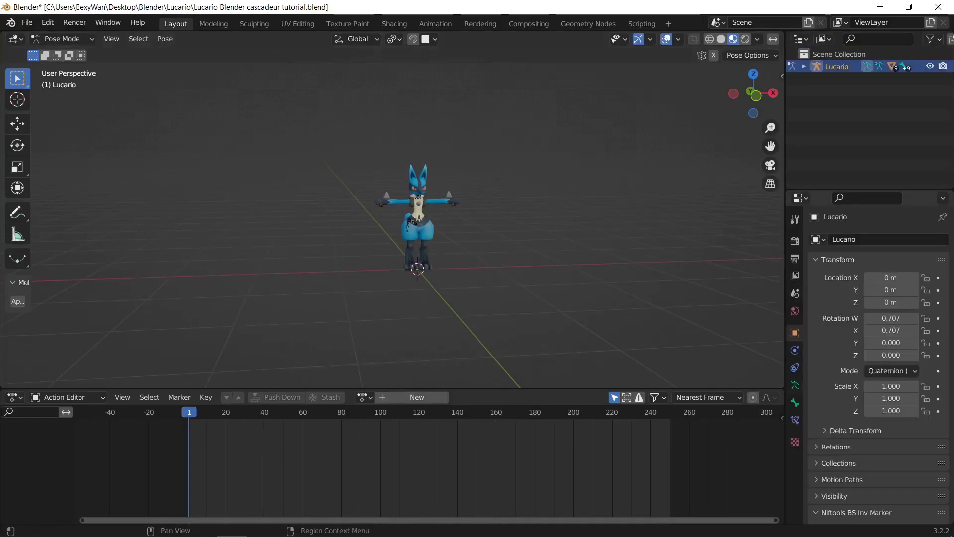
{"action": "left_click", "coordinate": [795, 385]}
{"action": "left_click", "coordinate": [816, 306]}
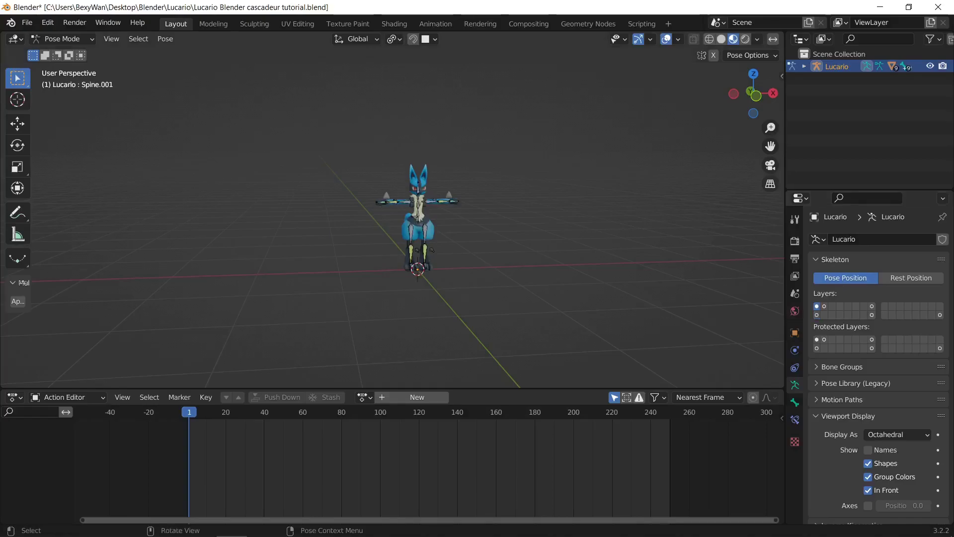
{"action": "left_click", "coordinate": [429, 248]}
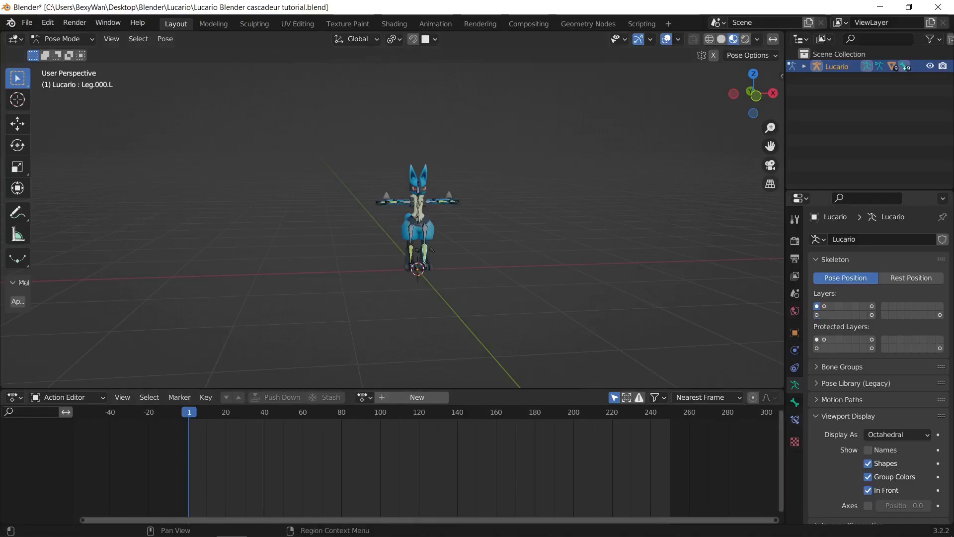
{"action": "left_click", "coordinate": [795, 420]}
{"action": "left_click_drag", "start_coordinate": [914, 442], "coordinate": [845, 442]}
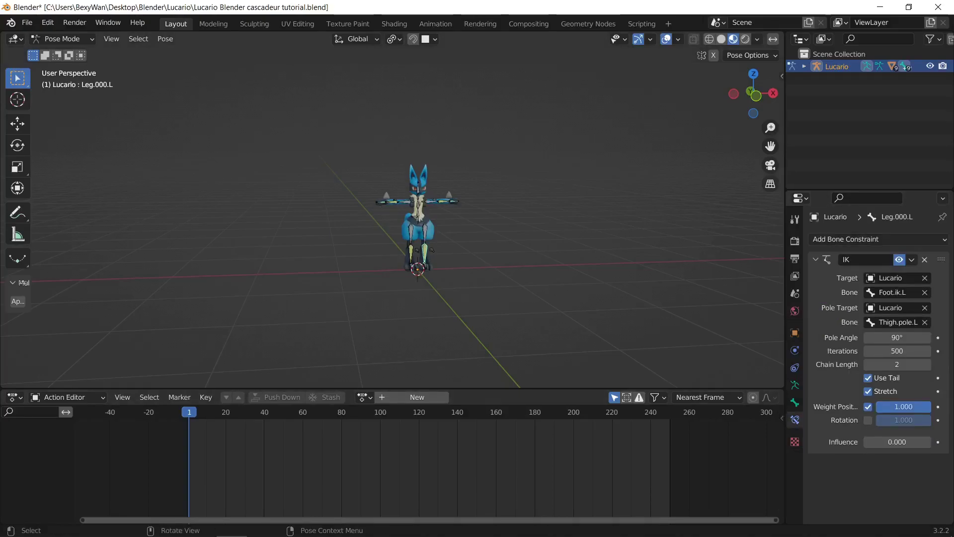
{"action": "left_click", "coordinate": [411, 252]}
{"action": "left_click_drag", "start_coordinate": [914, 442], "coordinate": [845, 442]}
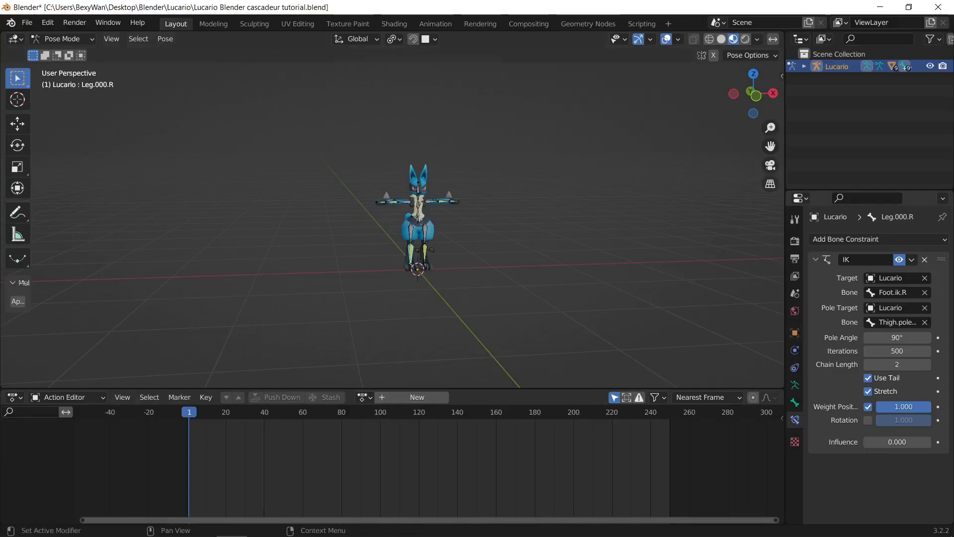
Show the foot bones' layer and set the Copy Rotation influence to 0 on Foot.000.L and Foot.000.R
{"action": "left_click", "coordinate": [795, 384]}
{"action": "left_click", "coordinate": [871, 314]}
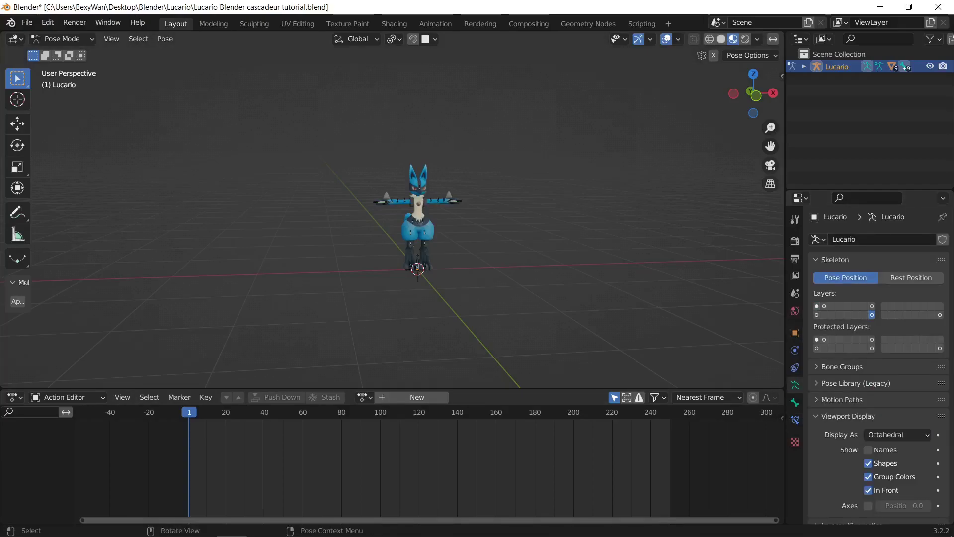
{"action": "left_click", "coordinate": [424, 264]}
{"action": "left_click", "coordinate": [796, 420]}
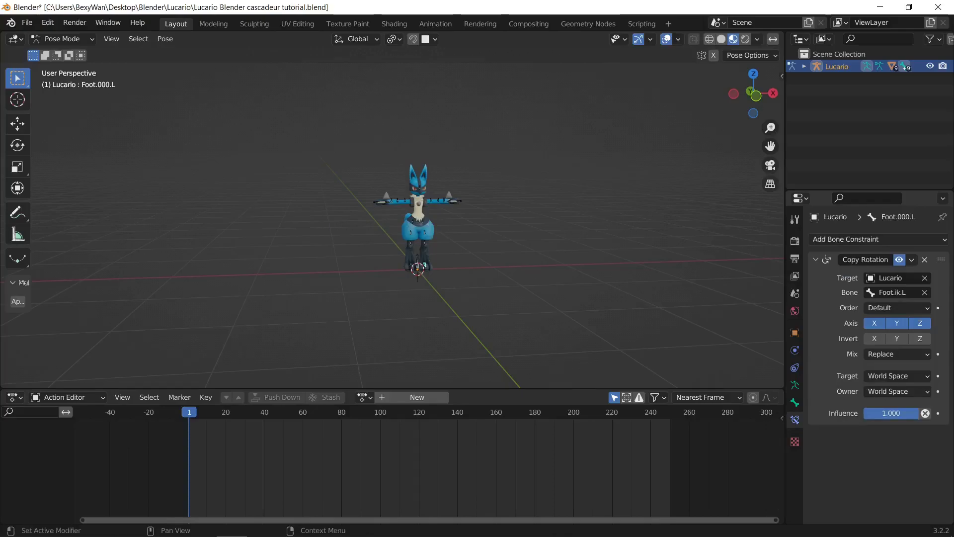
{"action": "left_click_drag", "start_coordinate": [907, 413], "coordinate": [830, 413]}
{"action": "left_click", "coordinate": [411, 265]}
{"action": "left_click_drag", "start_coordinate": [907, 413], "coordinate": [825, 413]}
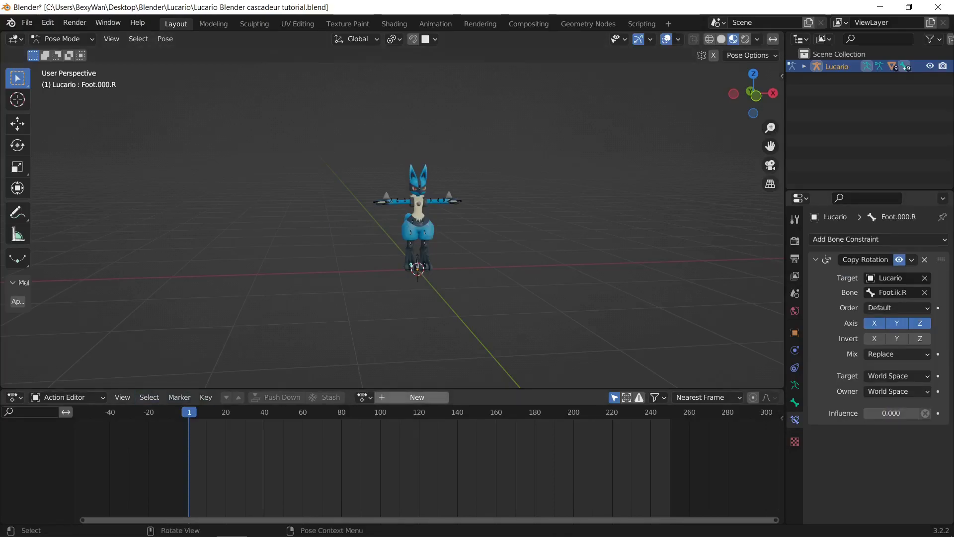
Assign the action Lucario.001|tuturial|Anima_Layer to the Lucario armature
{"action": "left_click", "coordinate": [363, 397]}
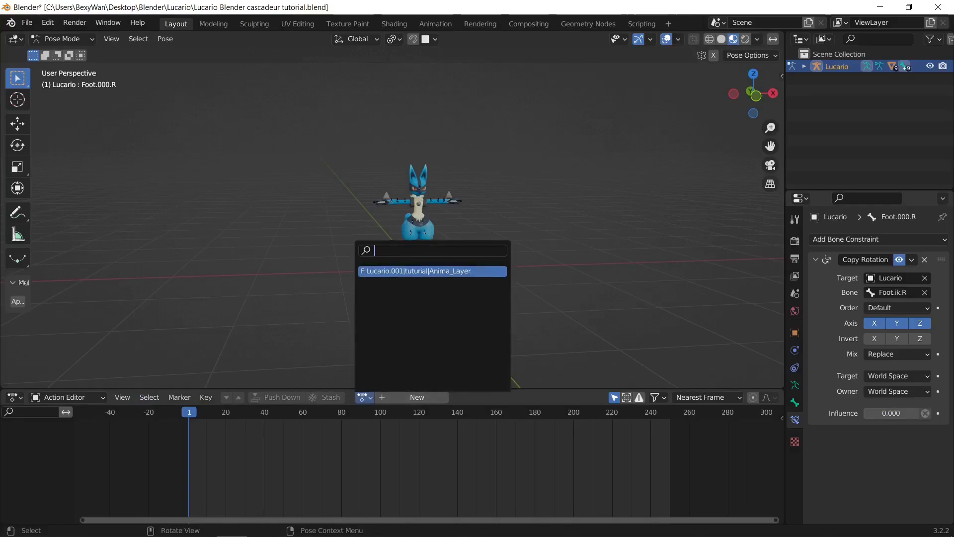
{"action": "left_click", "coordinate": [432, 270]}
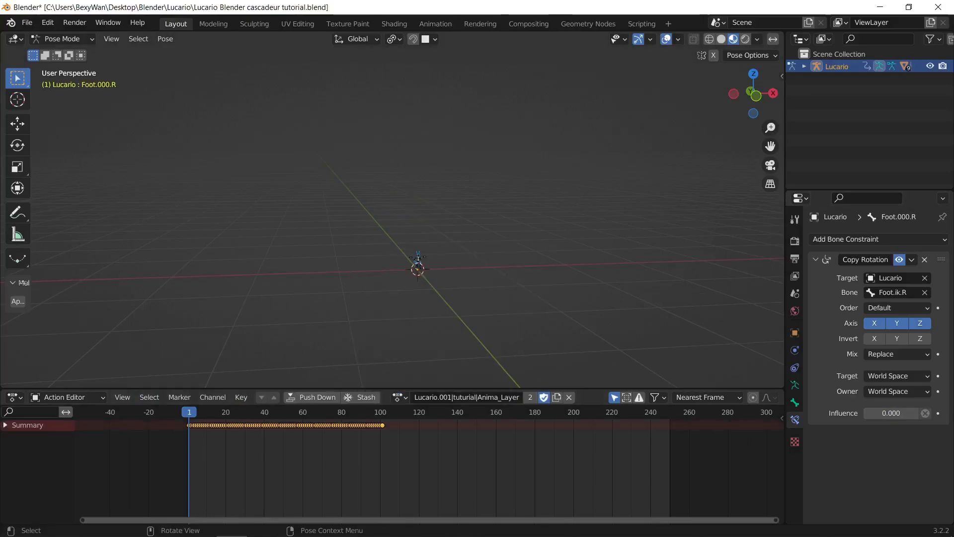
{"action": "scroll", "coordinate": [398, 228], "scroll_direction": "up", "scroll_amount": 8}
{"action": "scroll", "coordinate": [398, 229], "scroll_direction": "down", "scroll_amount": 6}
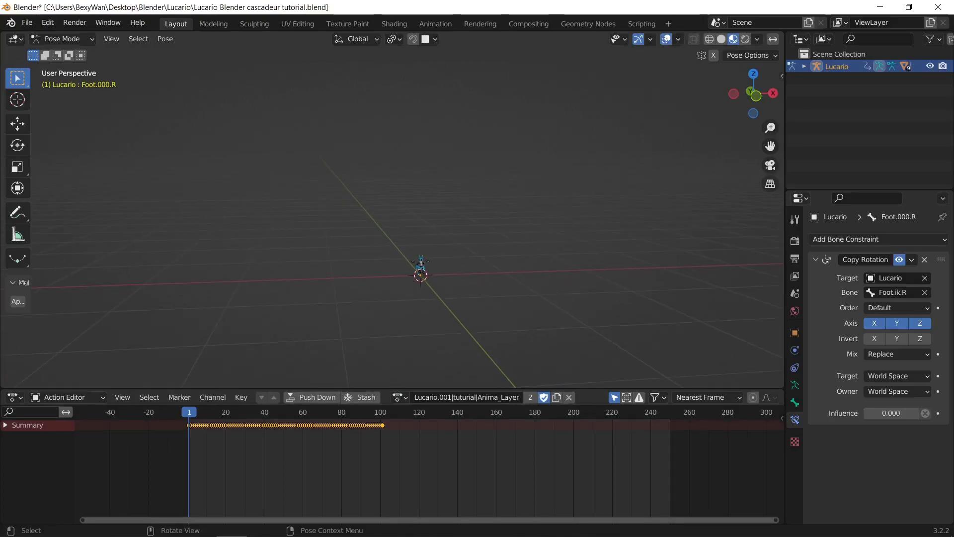
Show the bone layer containing the Base bone and scale that bone uniformly by 5
{"action": "left_click", "coordinate": [795, 385]}
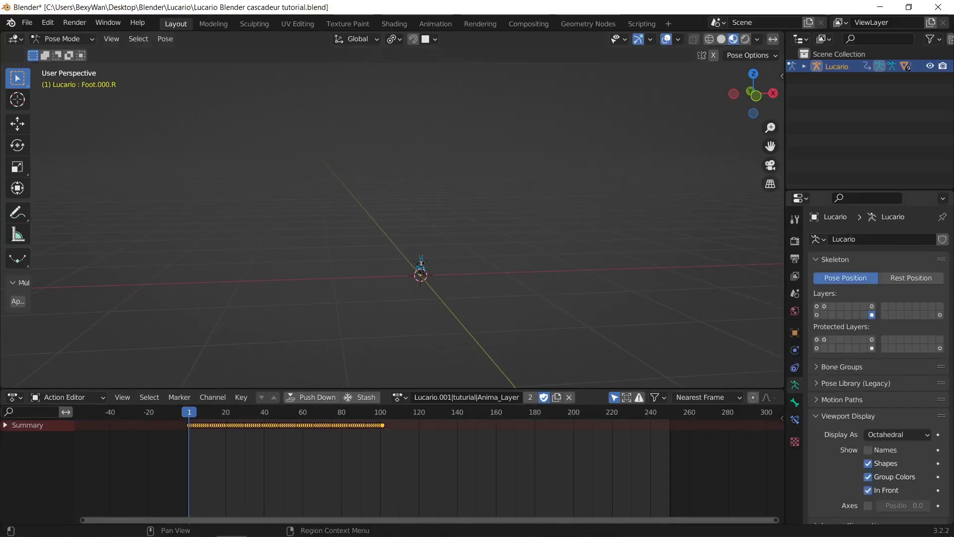
{"action": "scroll", "coordinate": [393, 210], "scroll_direction": "up", "scroll_amount": 2}
{"action": "left_click", "coordinate": [816, 306]}
{"action": "left_click", "coordinate": [817, 314]}
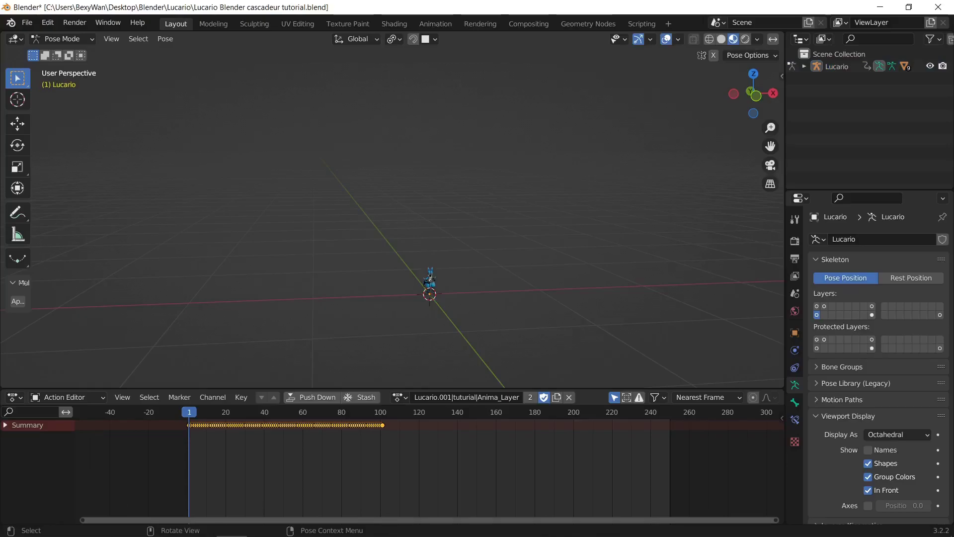
{"action": "left_click", "coordinate": [871, 314]}
{"action": "left_click", "coordinate": [430, 290]}
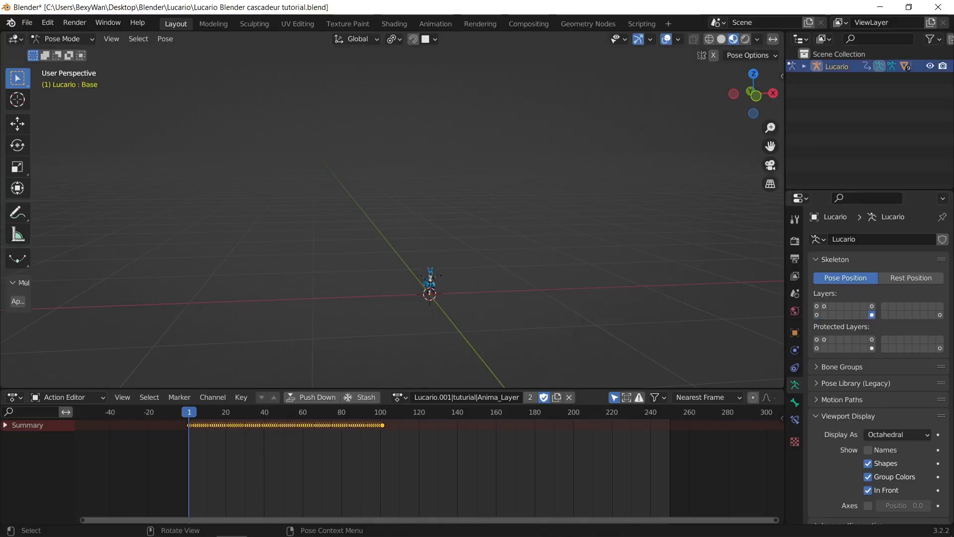
{"action": "key", "text": "s"}
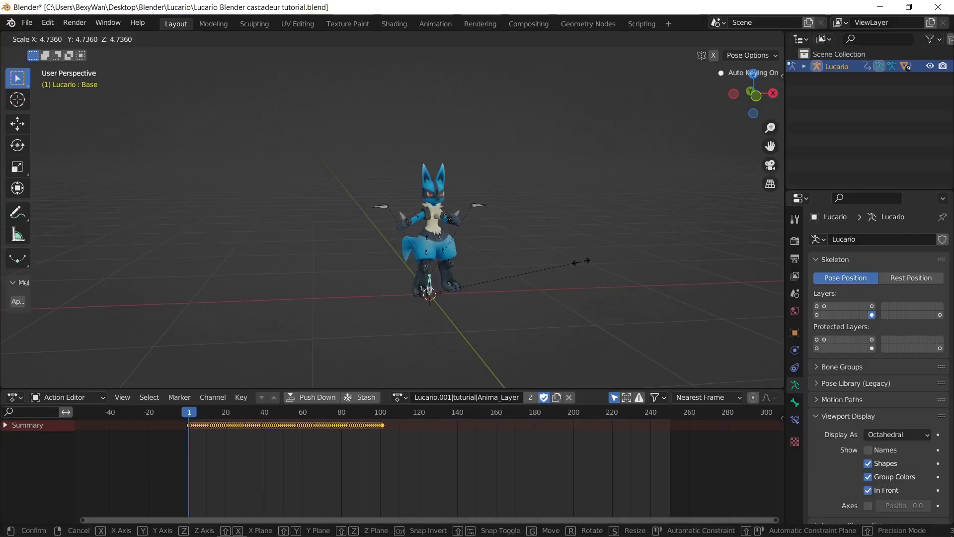
{"action": "key", "text": "5"}
{"action": "key", "text": "Return"}
{"action": "scroll", "coordinate": [399, 255], "scroll_direction": "down", "scroll_amount": 5}
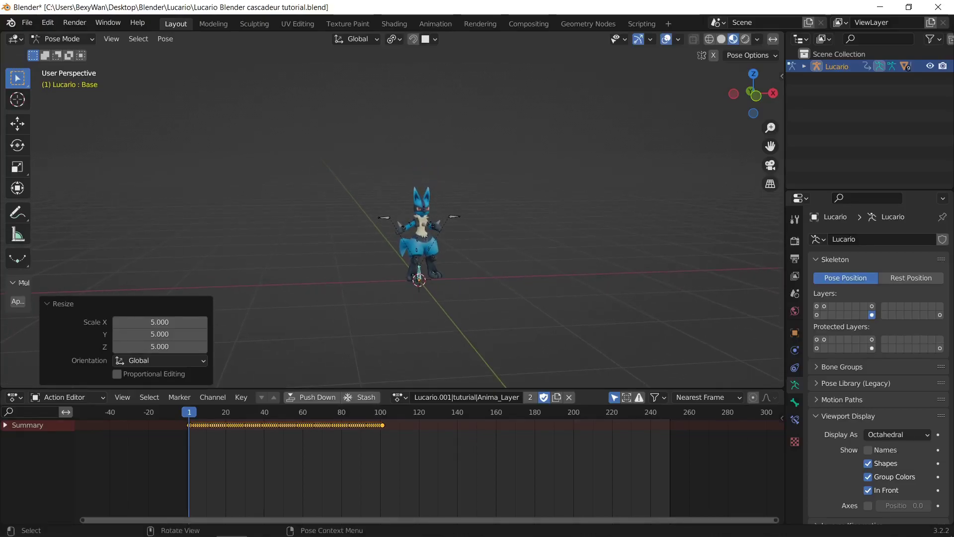
Play the animation with viewport overlays hidden, stop it, return to the first frame, and show the overlays again
{"action": "key", "text": "shift+alt+z"}
{"action": "key", "text": "space"}
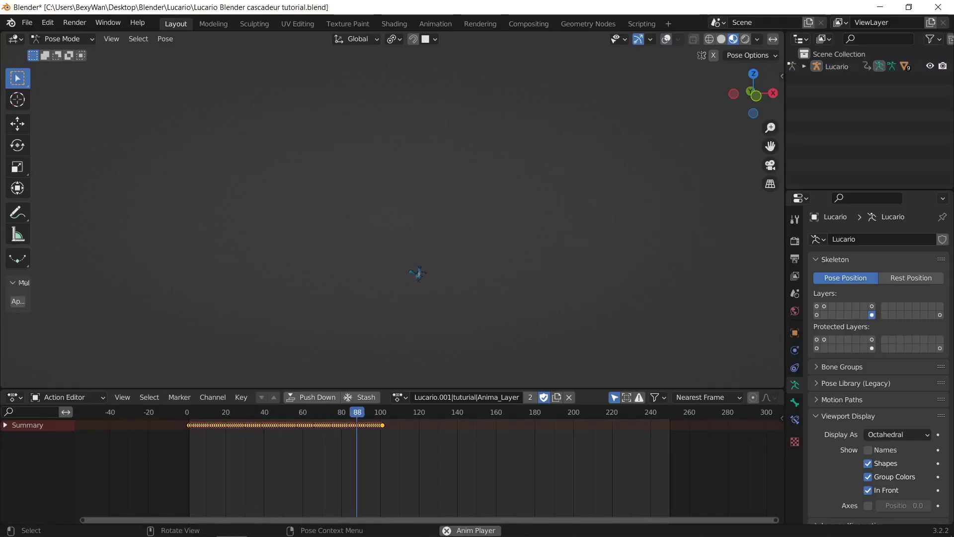
{"action": "key", "text": "space"}
{"action": "key", "text": "shift+Left"}
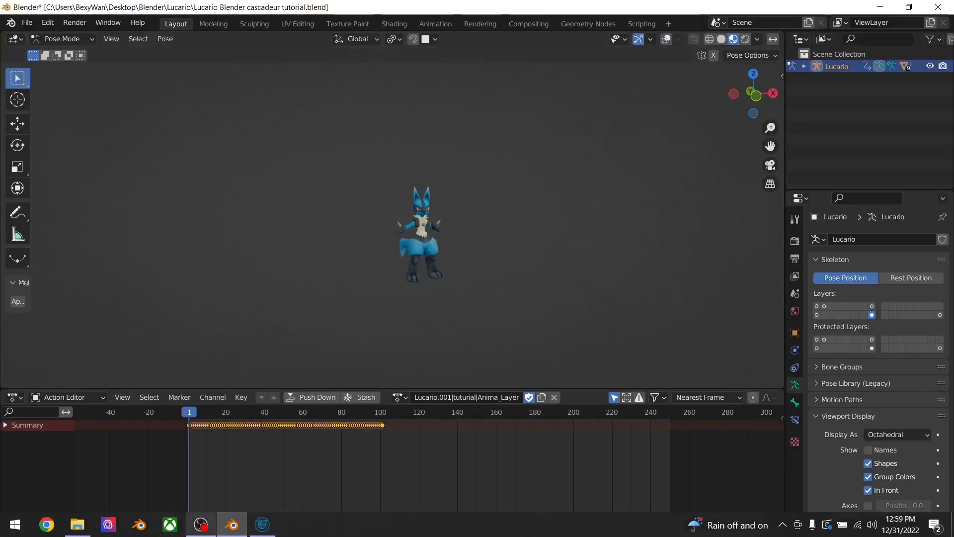
{"action": "left_click", "coordinate": [232, 525]}
{"action": "key", "text": "shift+alt+z"}
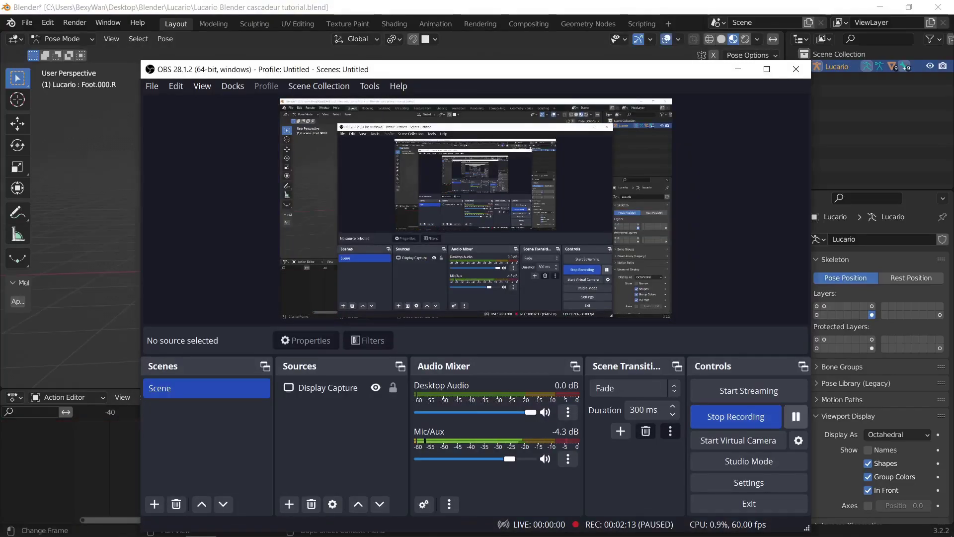
Select the Base bone, assign the action Lucario.001|tuturial|Anima_Layer to the armature, and scale the bone uniformly by 5
{"action": "left_click", "coordinate": [21, 282]}
{"action": "scroll", "coordinate": [21, 282], "scroll_direction": "up", "scroll_amount": 3}
{"action": "left_click", "coordinate": [423, 280]}
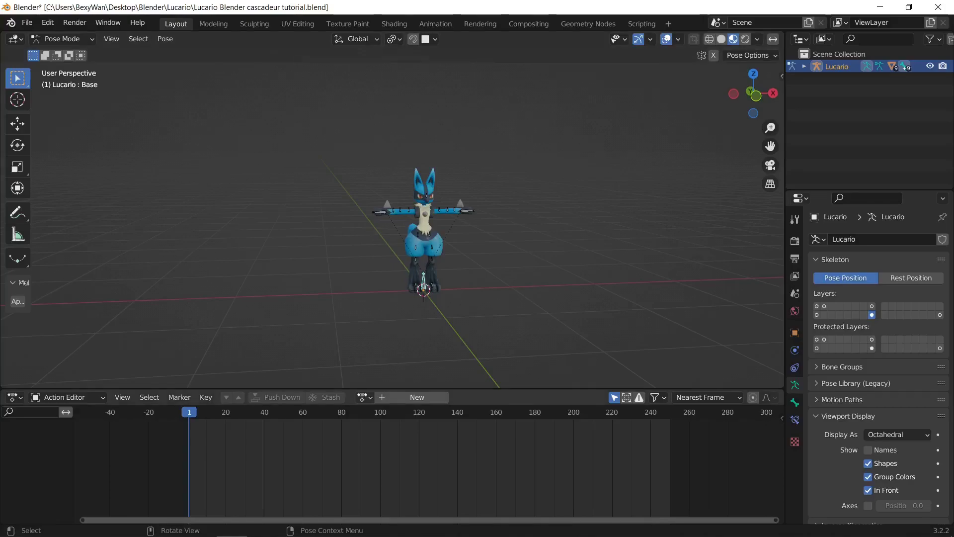
{"action": "left_click", "coordinate": [363, 398]}
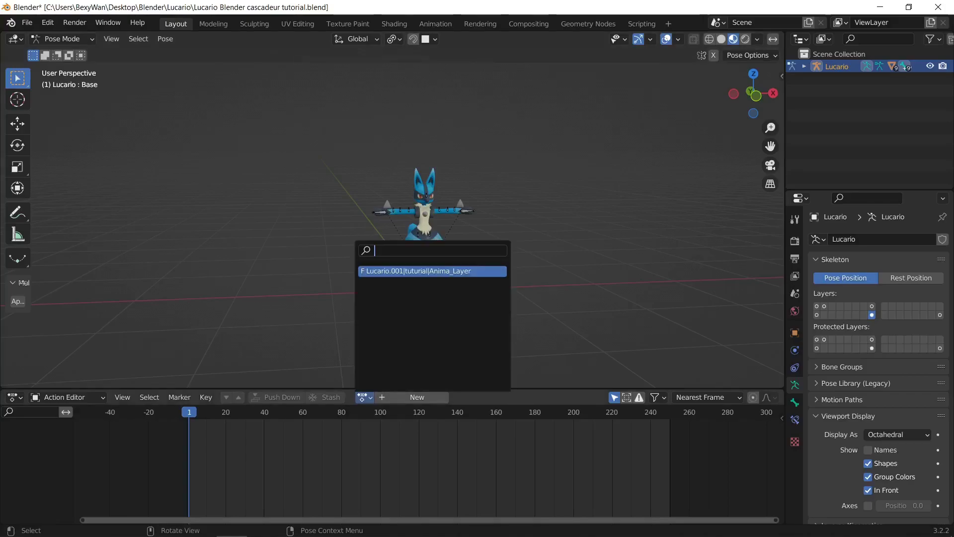
{"action": "left_click", "coordinate": [396, 271]}
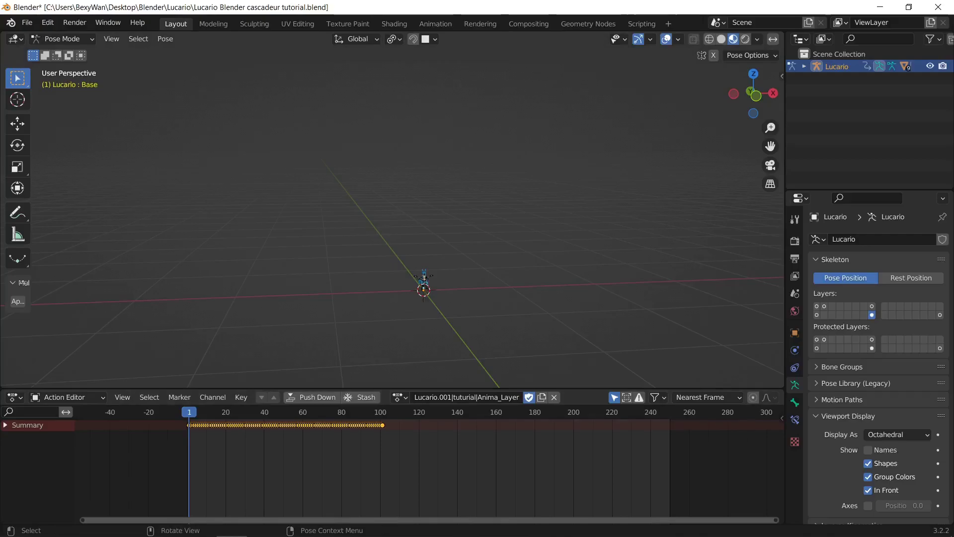
{"action": "type", "text": "s5"}
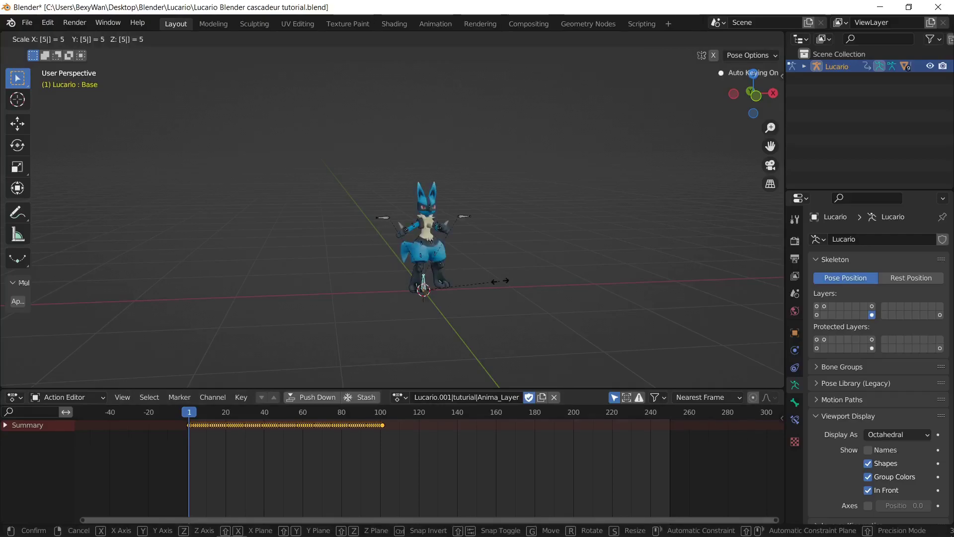
{"action": "key", "text": "Return"}
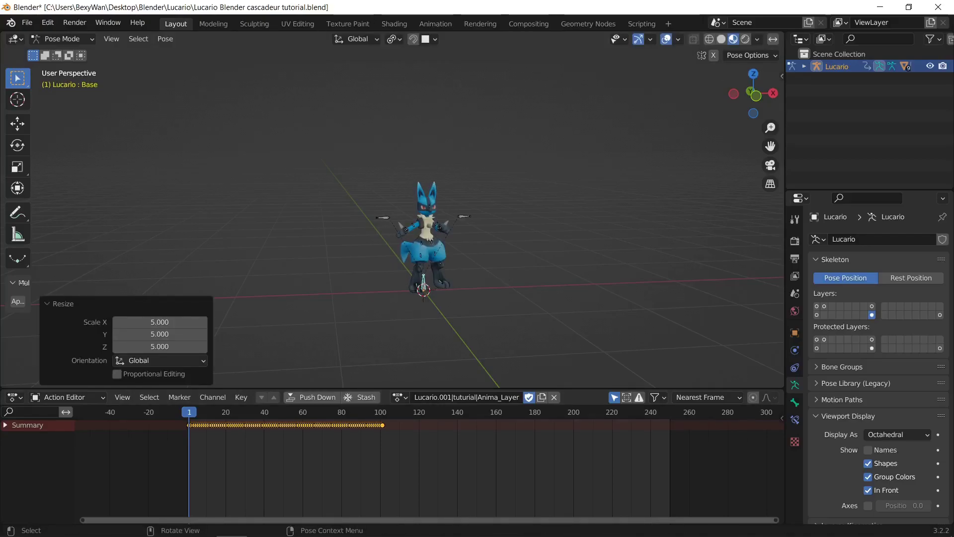
Return the Lucario armature to Object Mode and switch the Action Editor to the Graph Editor
{"action": "key", "text": "ctrl+Tab"}
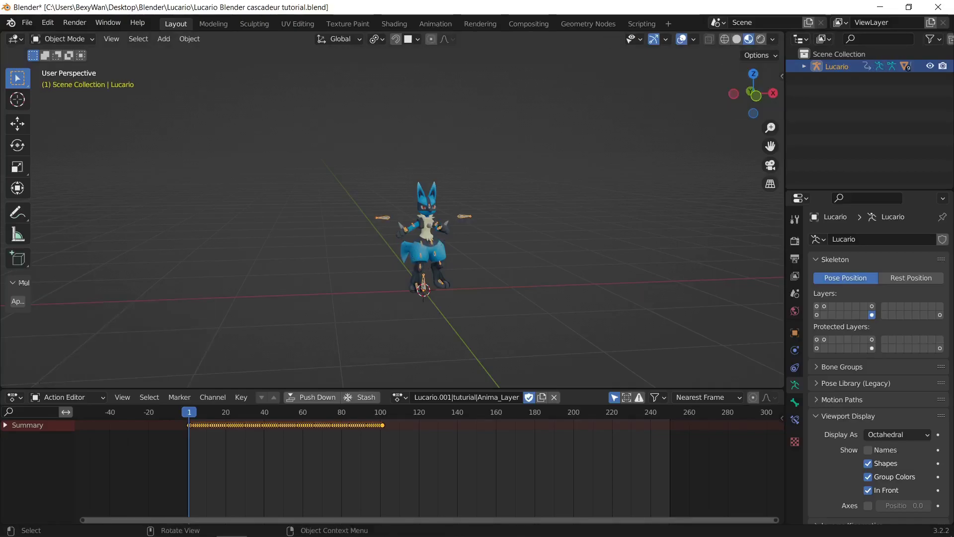
{"action": "key", "text": "s"}
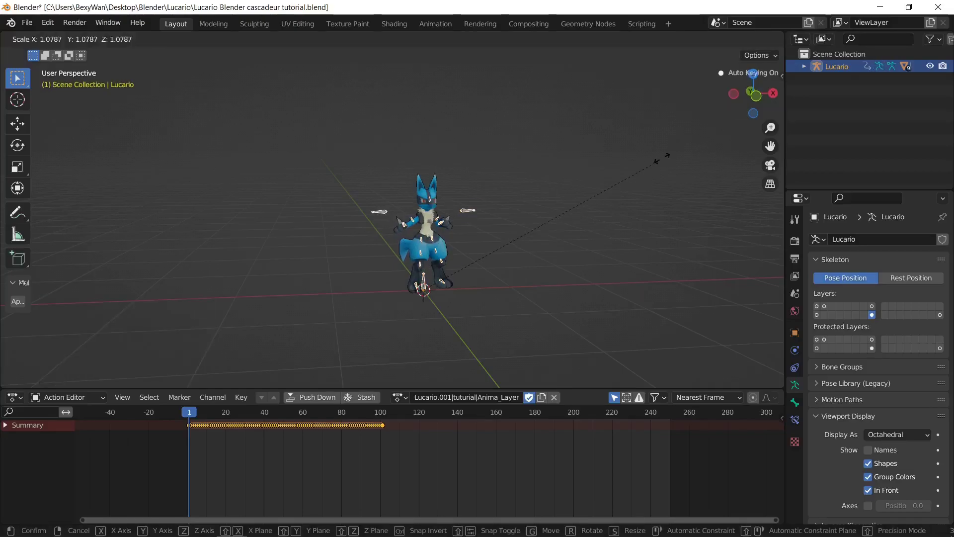
{"action": "key", "text": "Escape"}
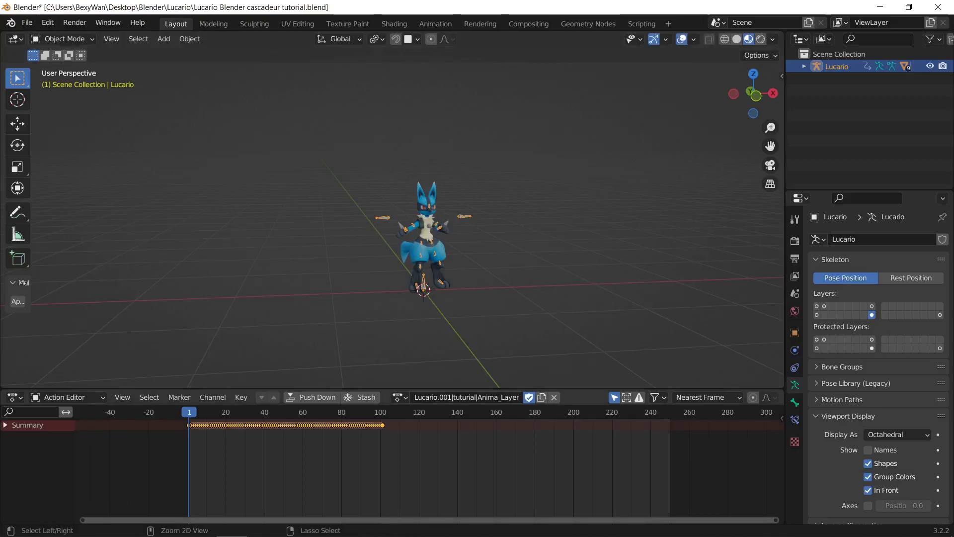
{"action": "key", "text": "ctrl+Tab"}
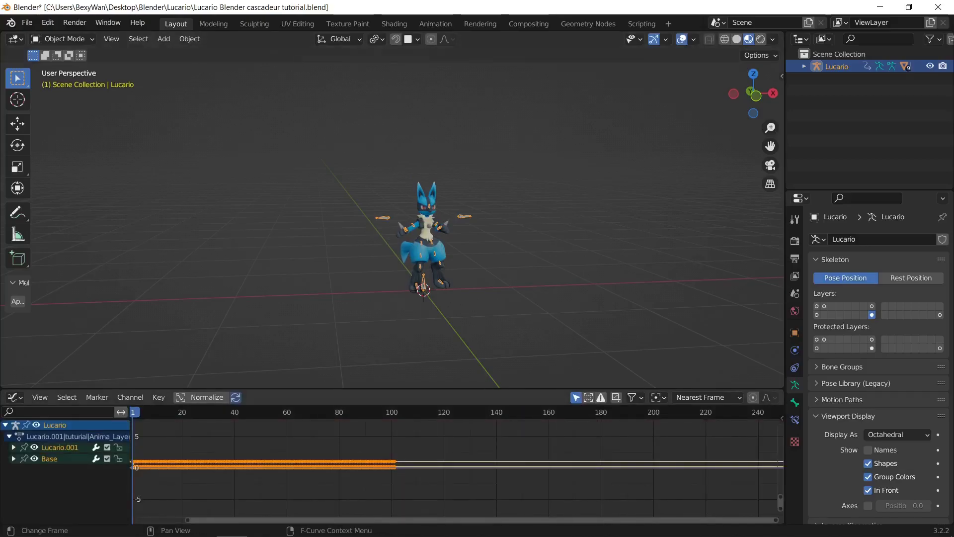
Collapse the Lucario channels, switch the Graph Editor back to the Action Editor, and put the armature in Pose Mode
{"action": "left_click", "coordinate": [5, 425]}
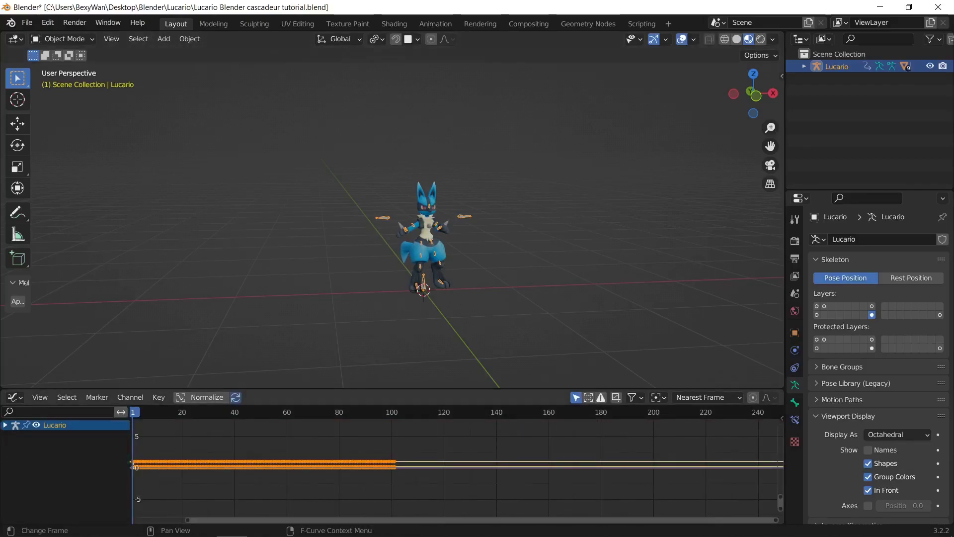
{"action": "key", "text": "ctrl+Tab"}
{"action": "key", "text": "ctrl+Tab"}
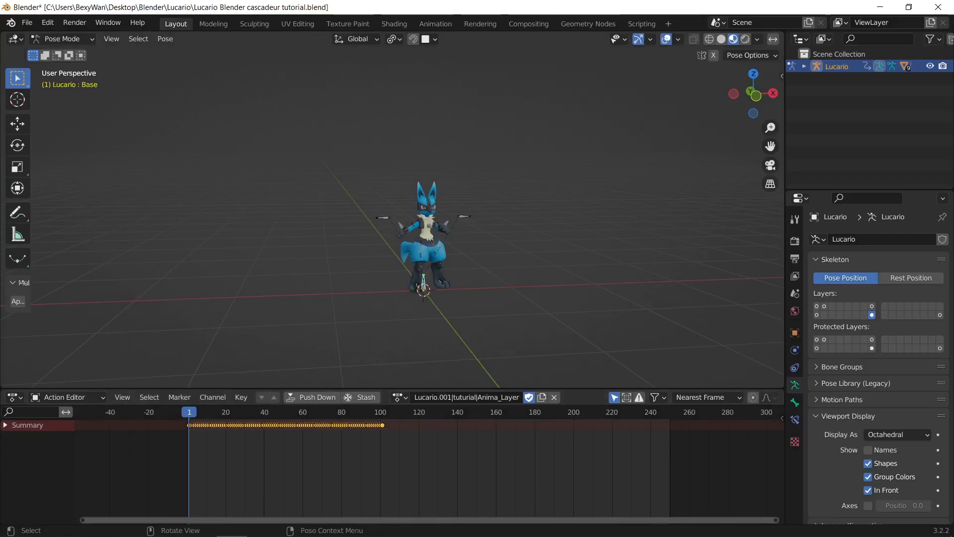
Delete the Base bone's keyframes from the action Lucario.001|tuturial|Anima_Layer
{"action": "left_click_drag", "start_coordinate": [426, 424], "coordinate": [274, 451]}
{"action": "key", "text": "Escape"}
{"action": "key", "text": "x"}
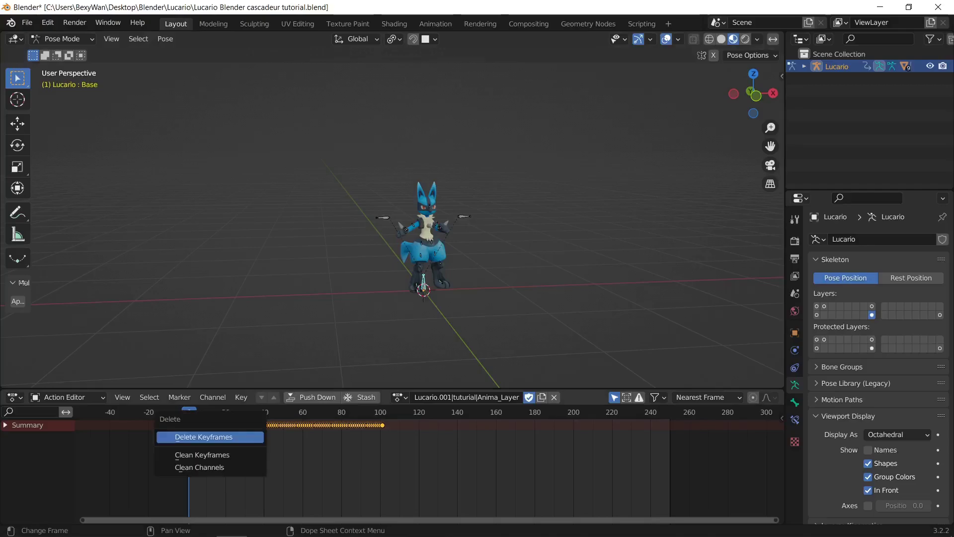
{"action": "left_click", "coordinate": [221, 454]}
Play the animation with viewport overlays hidden, stop it, move the playhead to frame 0, and show the overlays again
{"action": "key", "text": "shift+alt+z"}
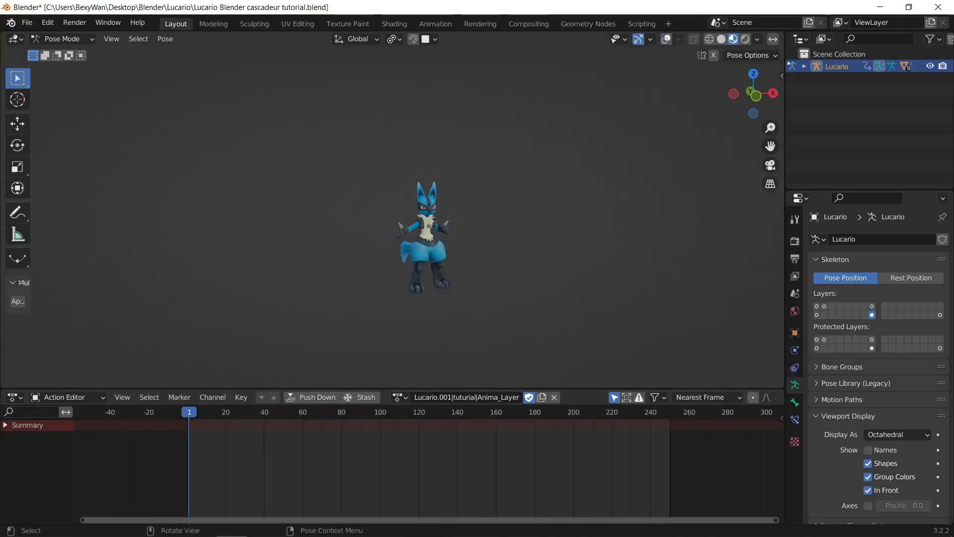
{"action": "key", "text": "space"}
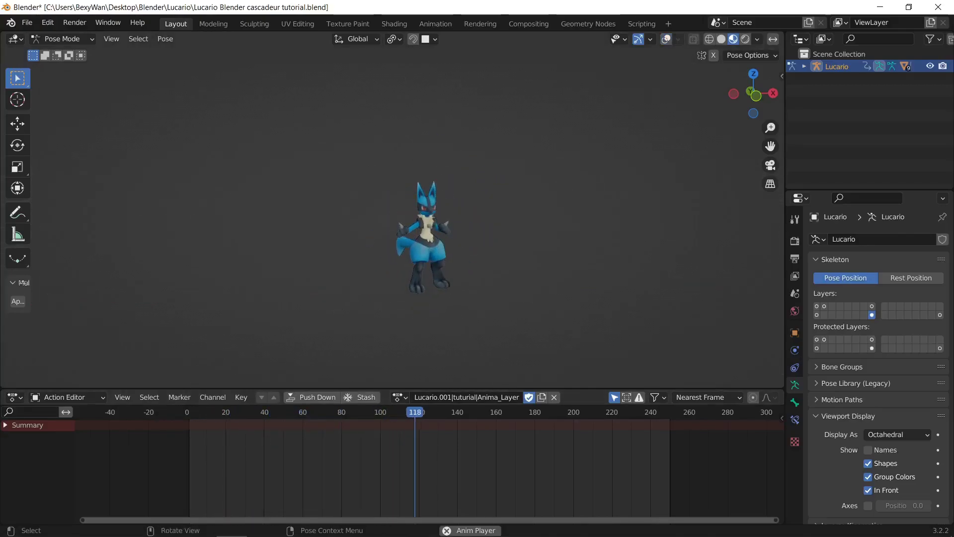
{"action": "key", "text": "space"}
{"action": "left_click_drag", "start_coordinate": [492, 412], "coordinate": [187, 412]}
{"action": "key", "text": "shift+alt+z"}
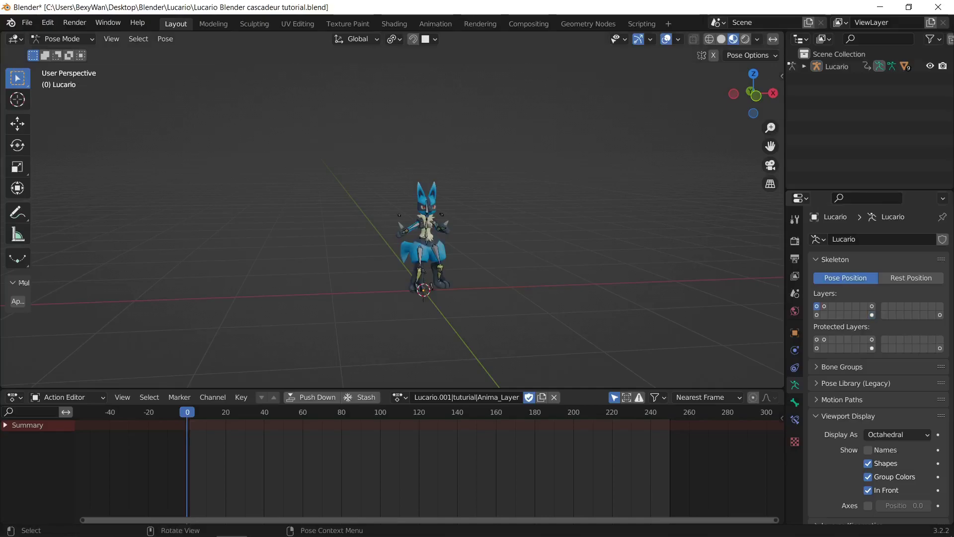
Hide the viewport overlays, replay the animation once more, and rewind it to frame 0
{"action": "key", "text": "shift+alt+z"}
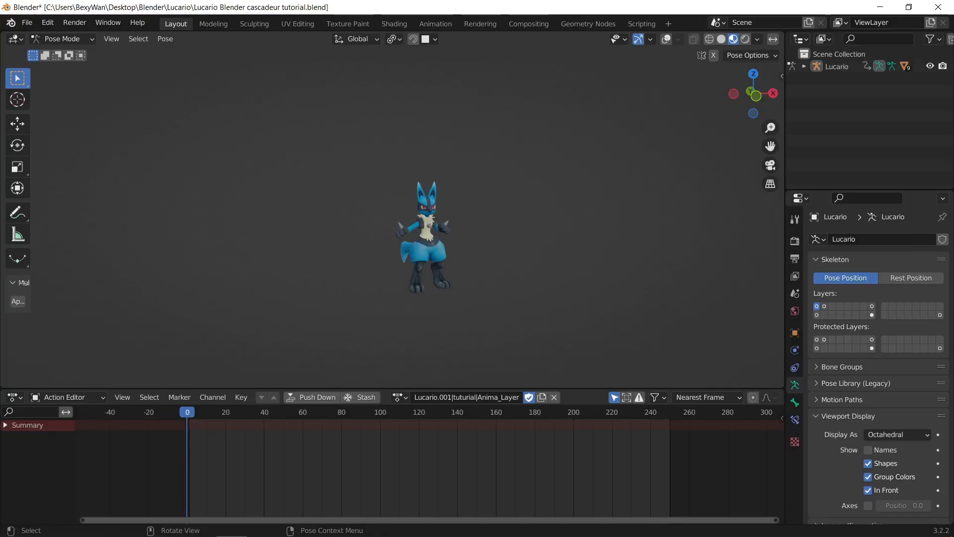
{"action": "key", "text": "space"}
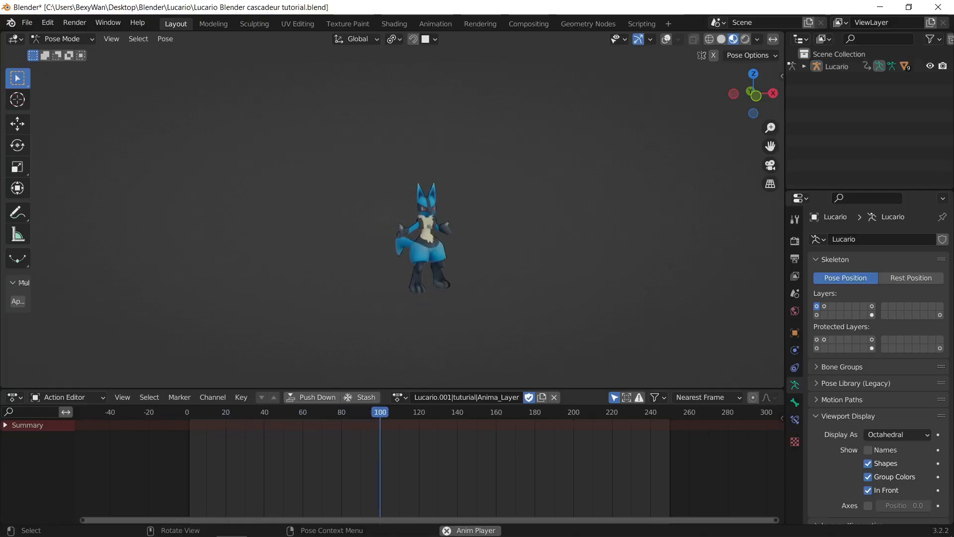
{"action": "key", "text": "space"}
{"action": "key", "text": "shift+Left"}
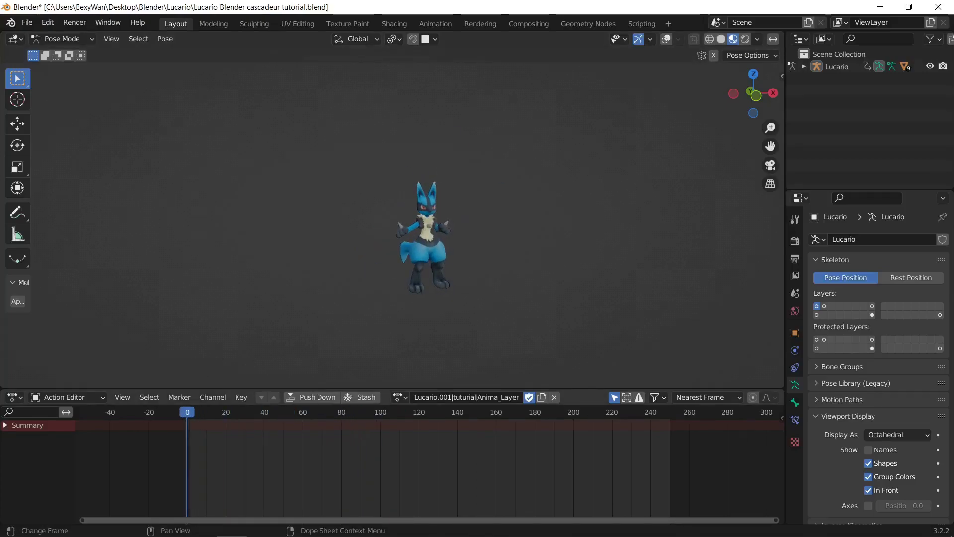